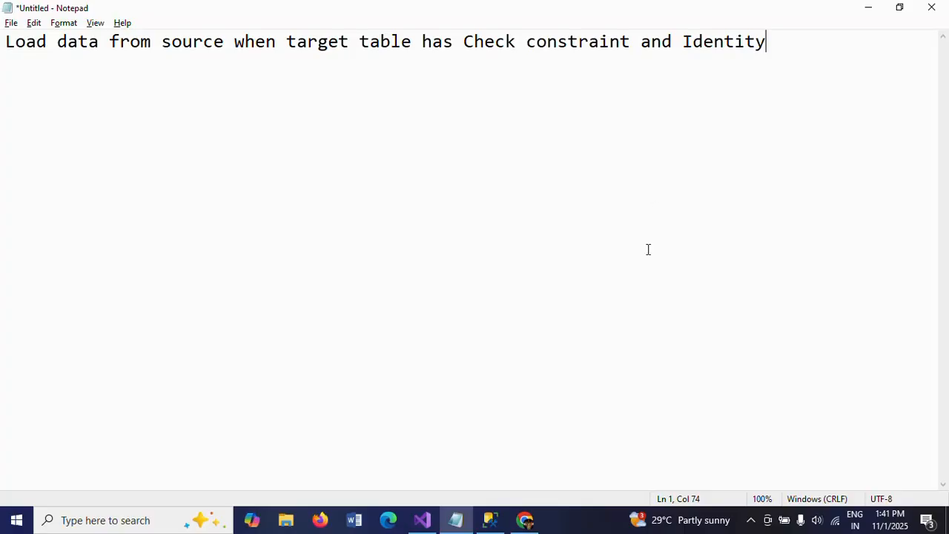
Step: Switch to SQL Server Management Studio, add the statement sp_help emp_dest below the existing query, and execute only that statement
left_click(489, 522)
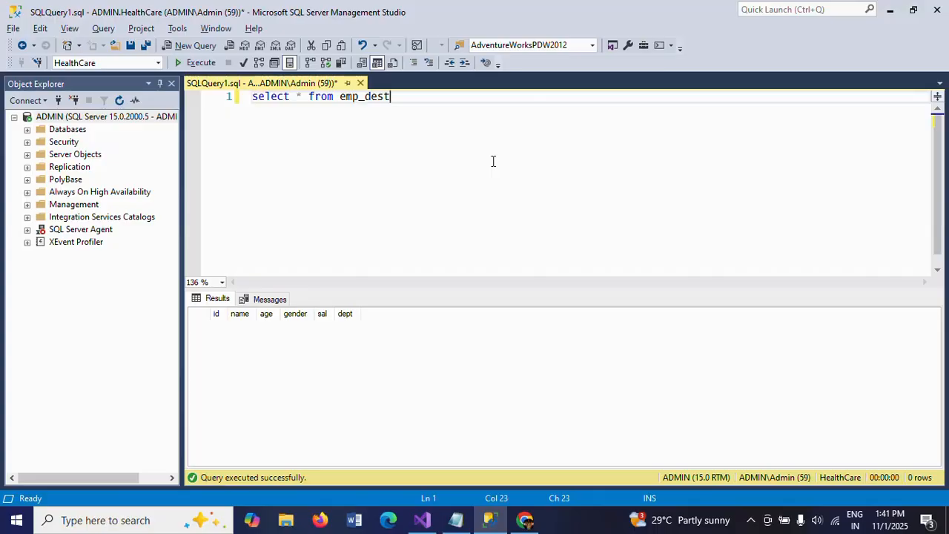
key("Return")
key("Return")
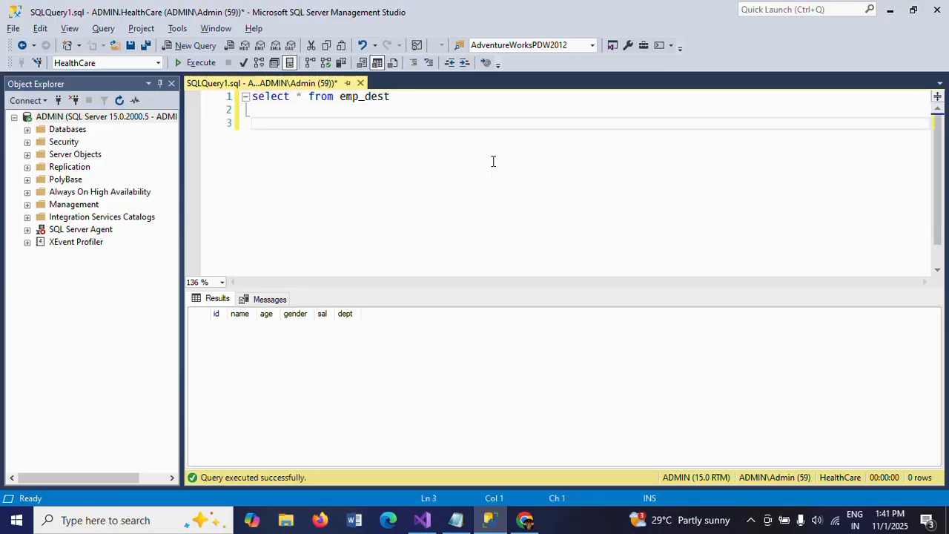
type("sp_help")
double_click(356, 102)
key("ctrl+c")
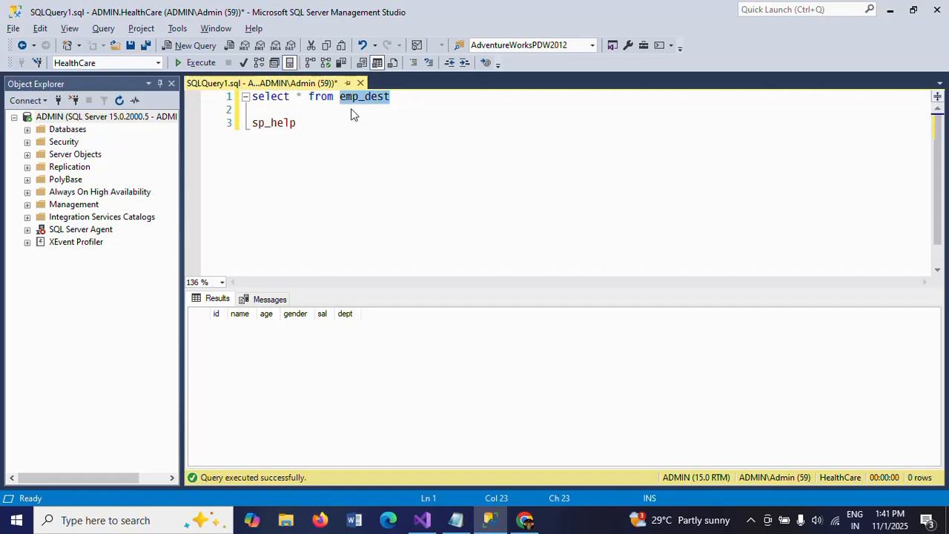
left_click(345, 124)
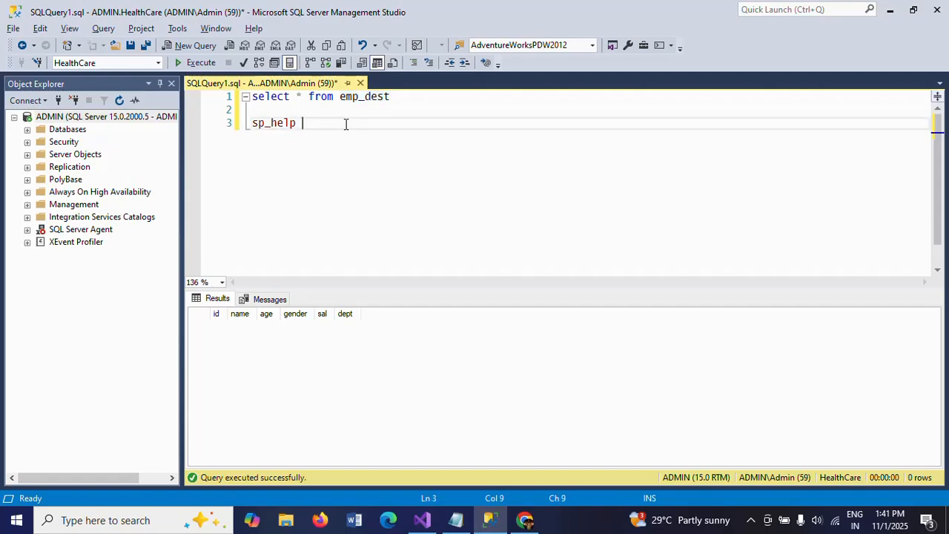
key("ctrl+v")
left_click(304, 122)
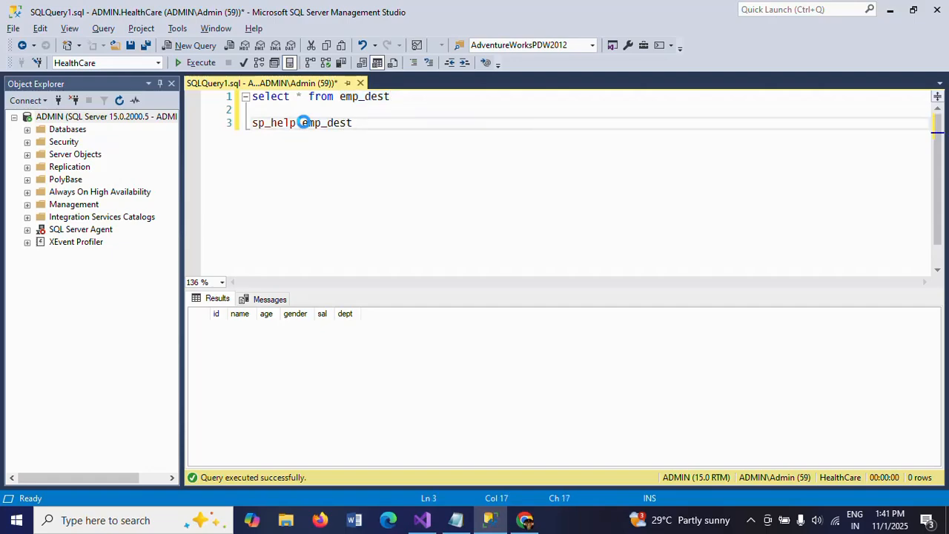
triple_click(304, 122)
key("F5")
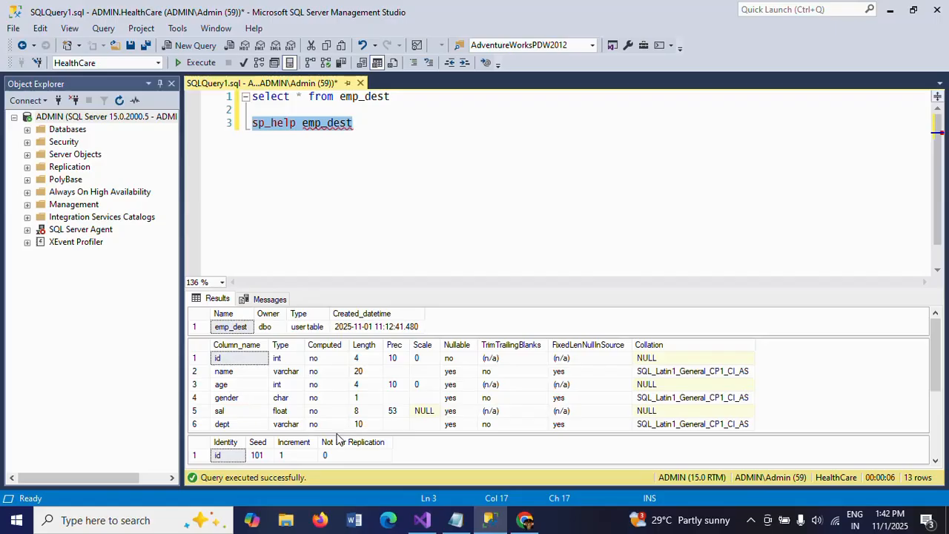
Step: Examine the sp_help results for the id column's identity seed and increment and the check constraint on sal
left_click(233, 456)
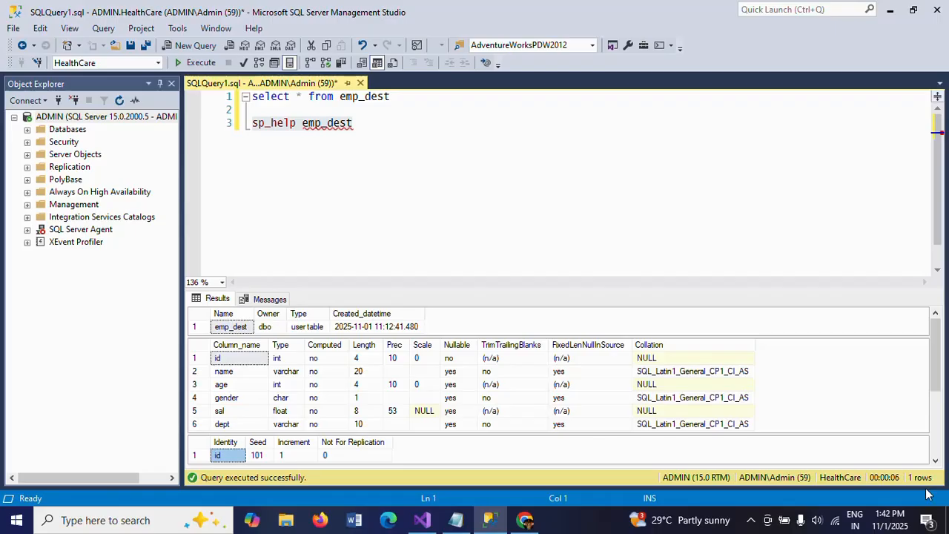
left_click(936, 461)
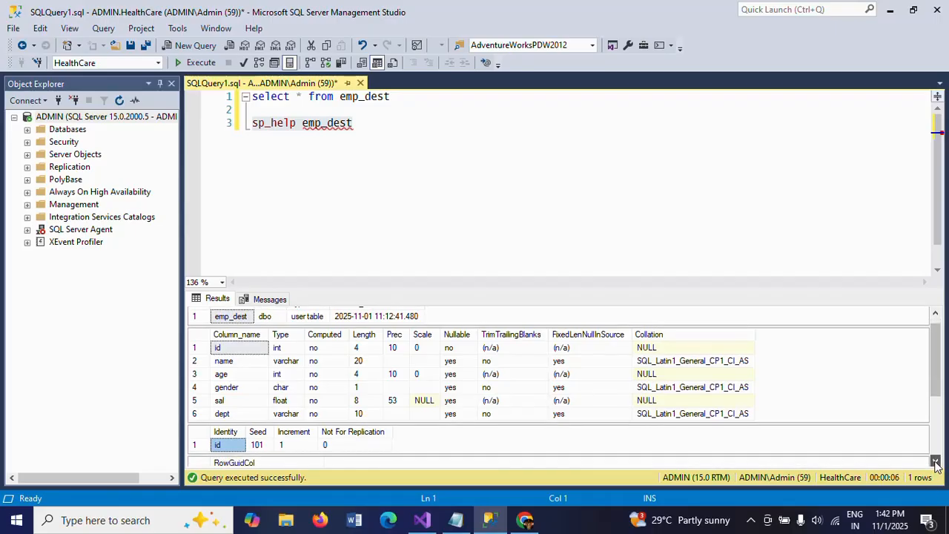
left_click(936, 461)
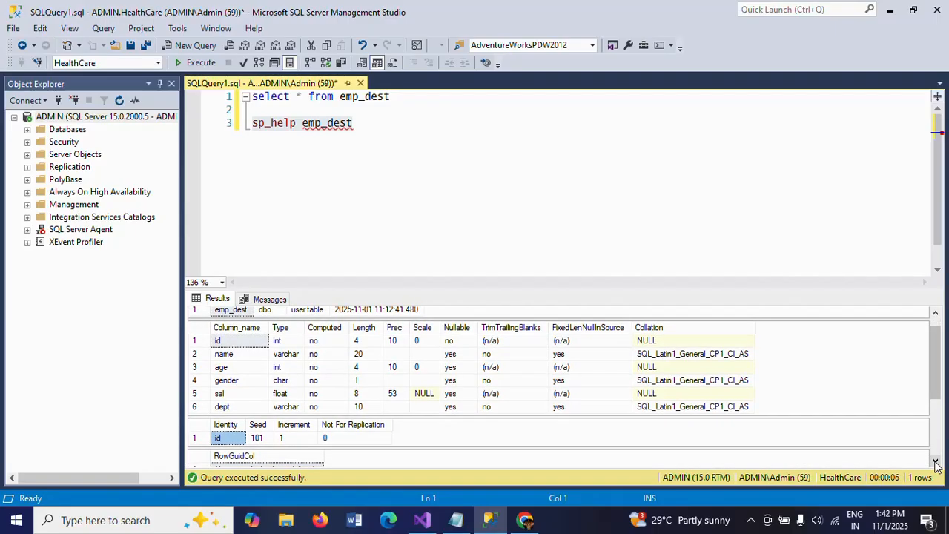
left_click(257, 438)
left_click(286, 438)
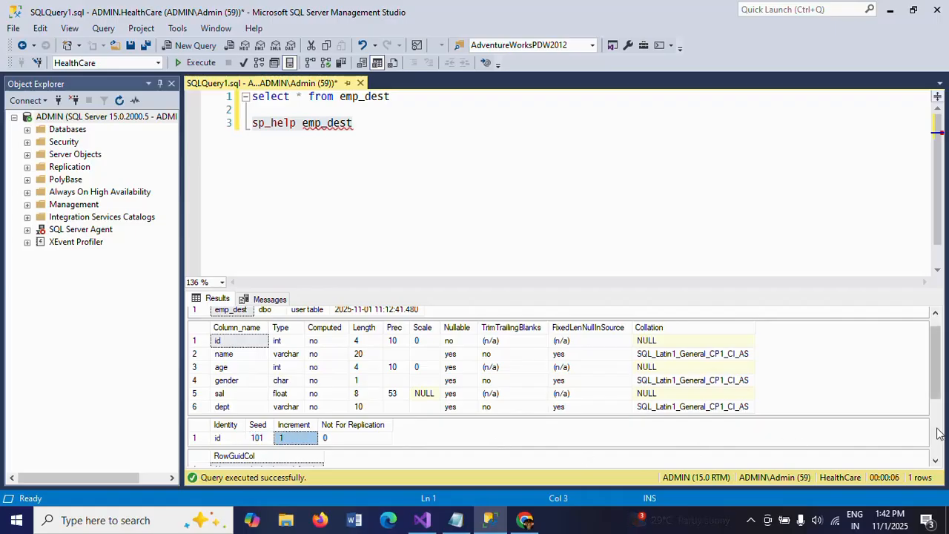
scroll(937, 434, "down", 3)
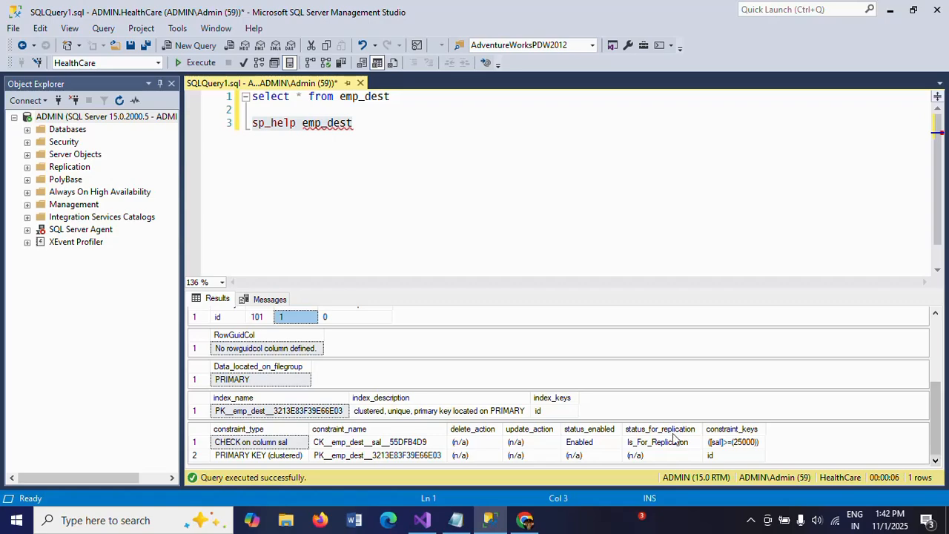
left_click(239, 444)
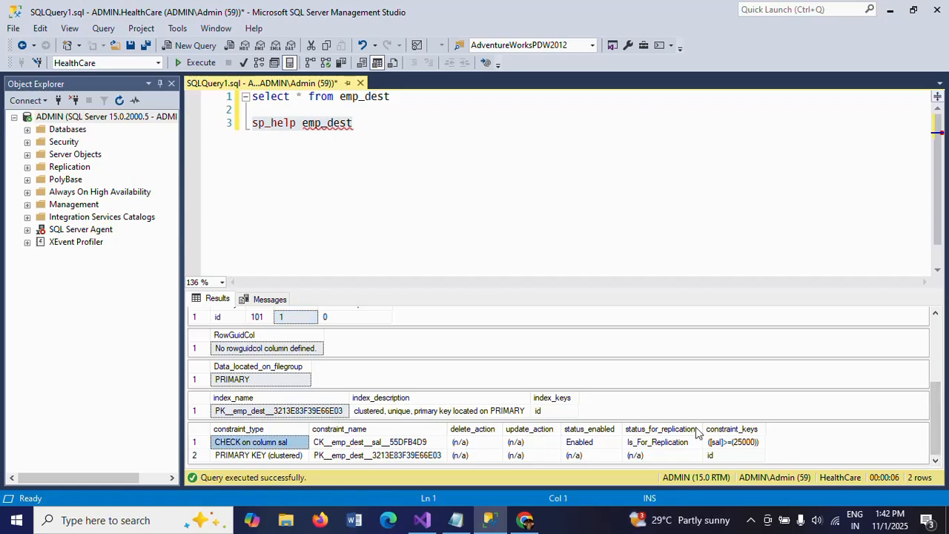
left_click(723, 444)
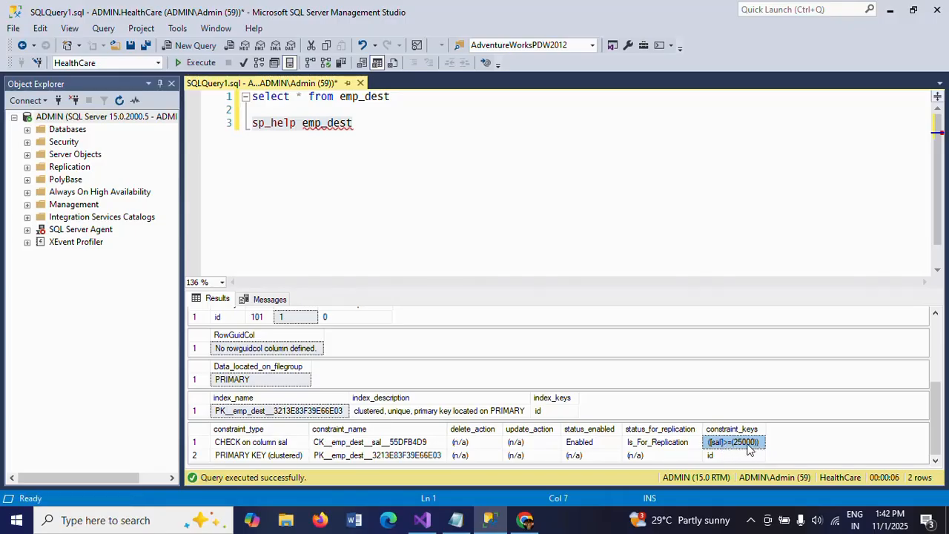
Step: Execute only the select * from emp_dest query to view the target table's contents
triple_click(313, 128)
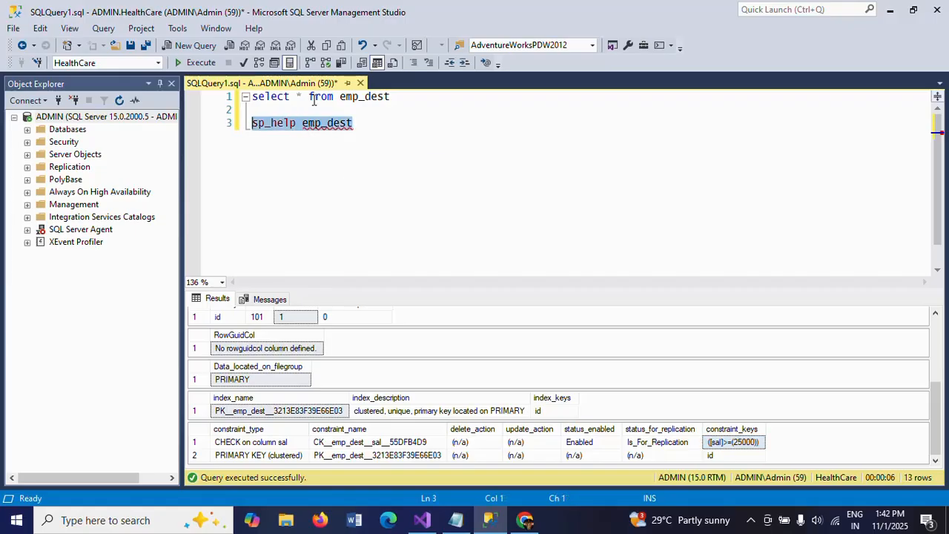
double_click(314, 99)
triple_click(314, 103)
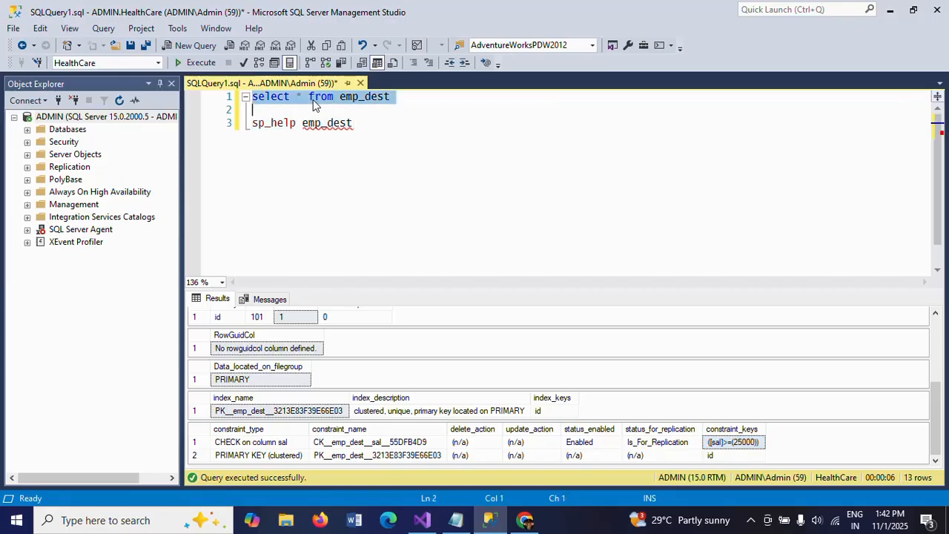
left_click(199, 64)
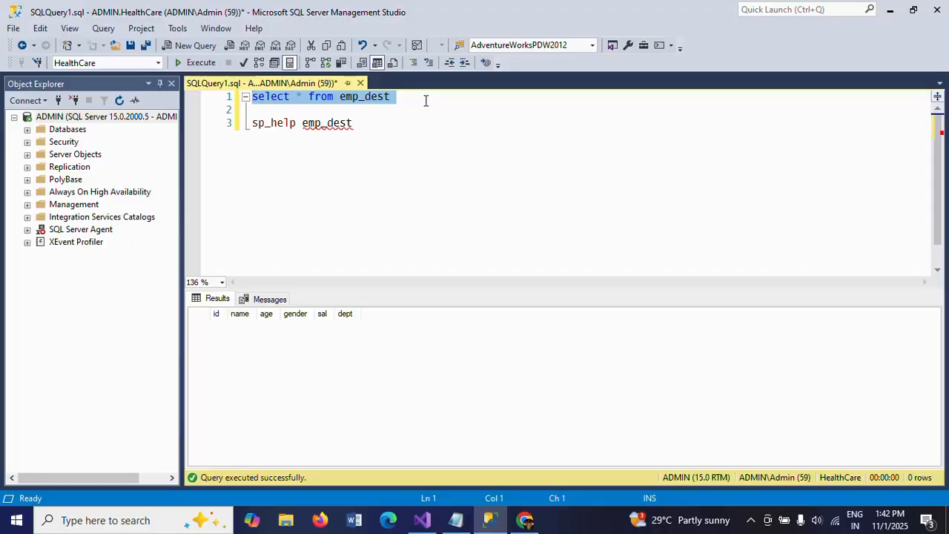
Step: Open the source file Emp.txt from the desktop in a maximized window and inspect its records
key("super+d")
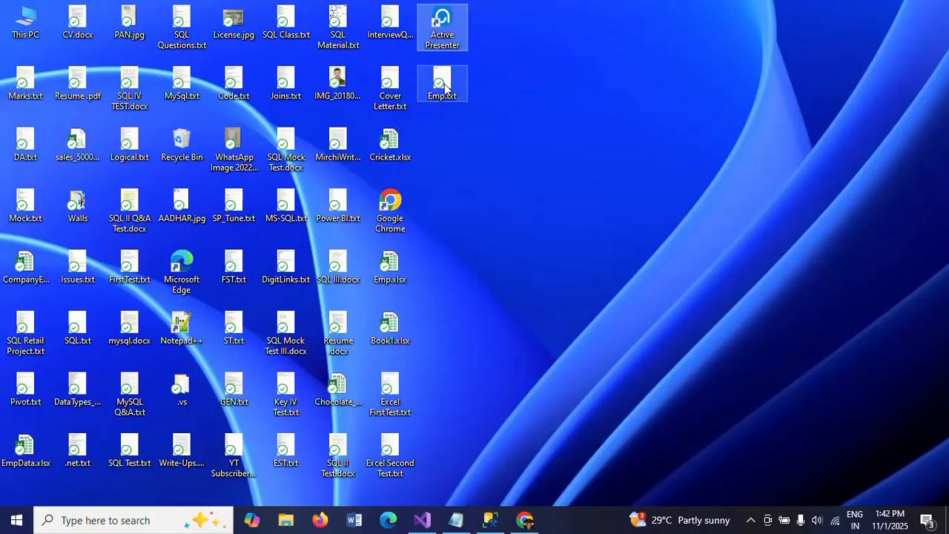
left_click(445, 83)
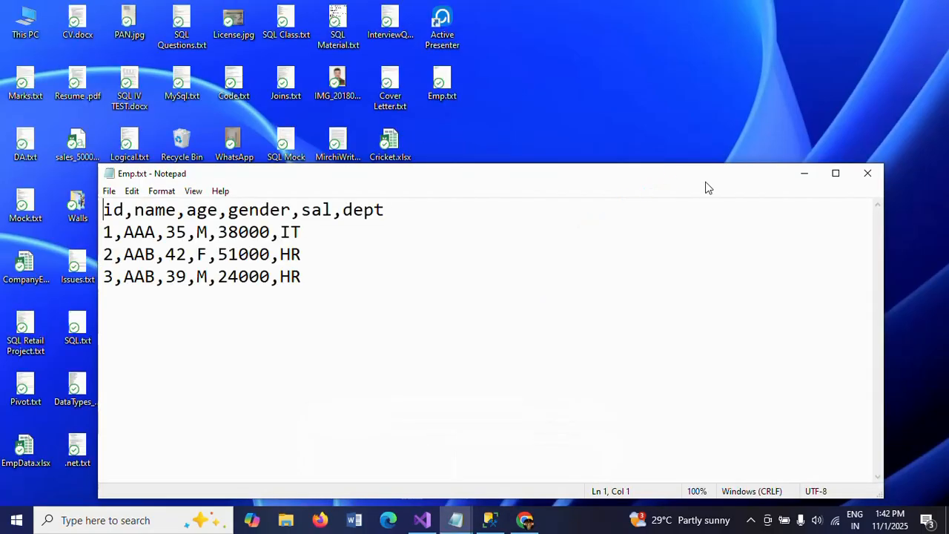
left_click(835, 173)
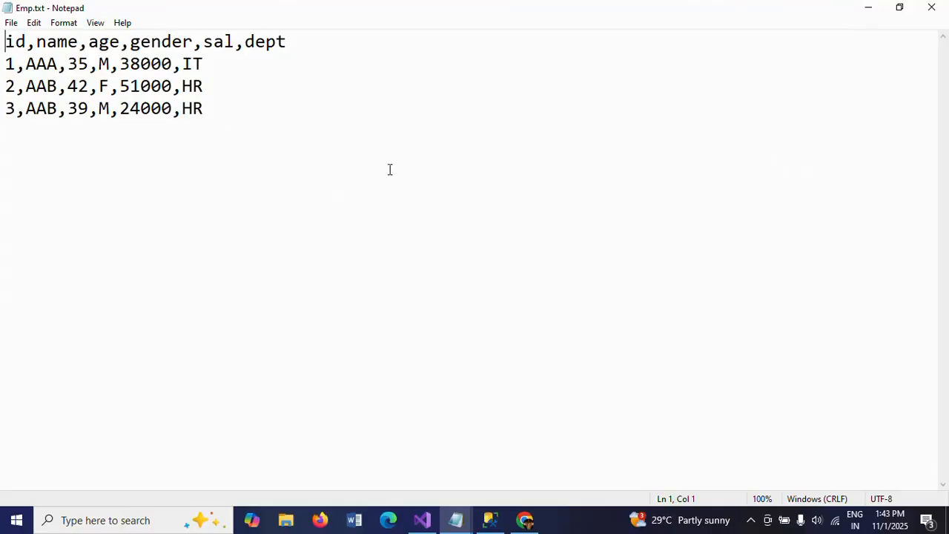
left_click(2, 70)
Step: Return to SQL Server Management Studio, rerun sp_help emp_dest, and check the identity seed and increment
left_click(491, 522)
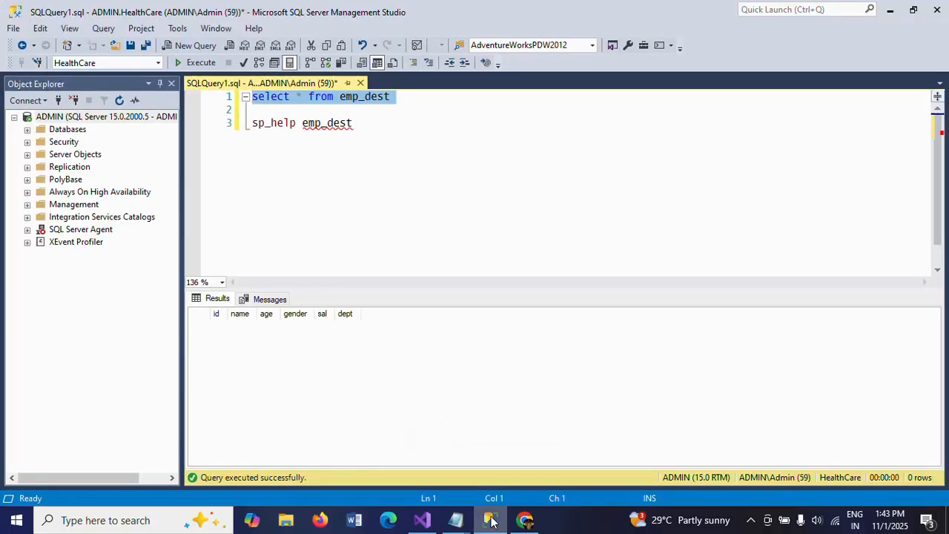
triple_click(330, 126)
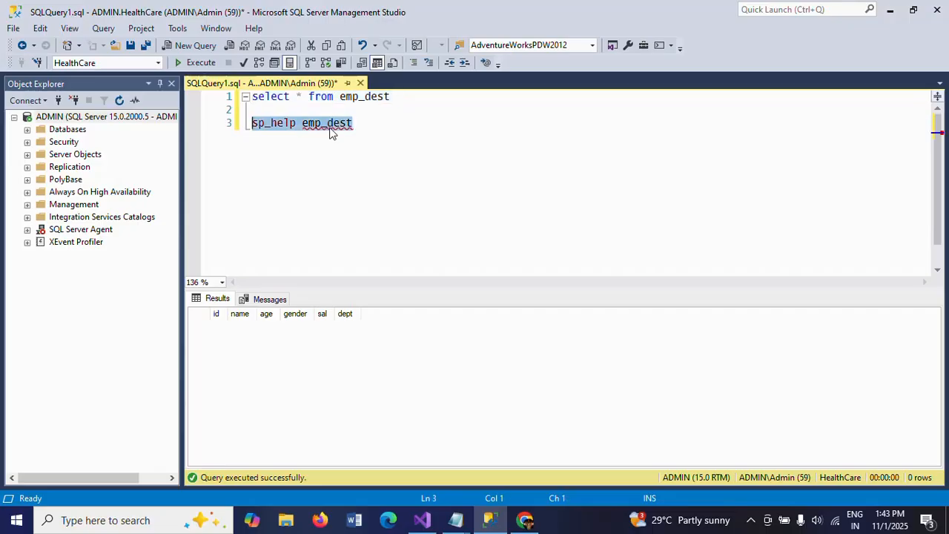
left_click(196, 62)
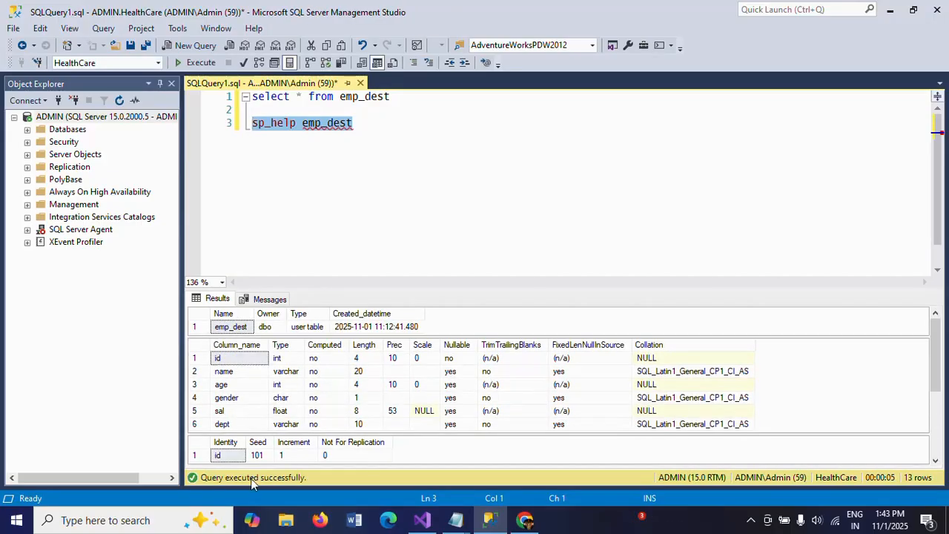
left_click(257, 454)
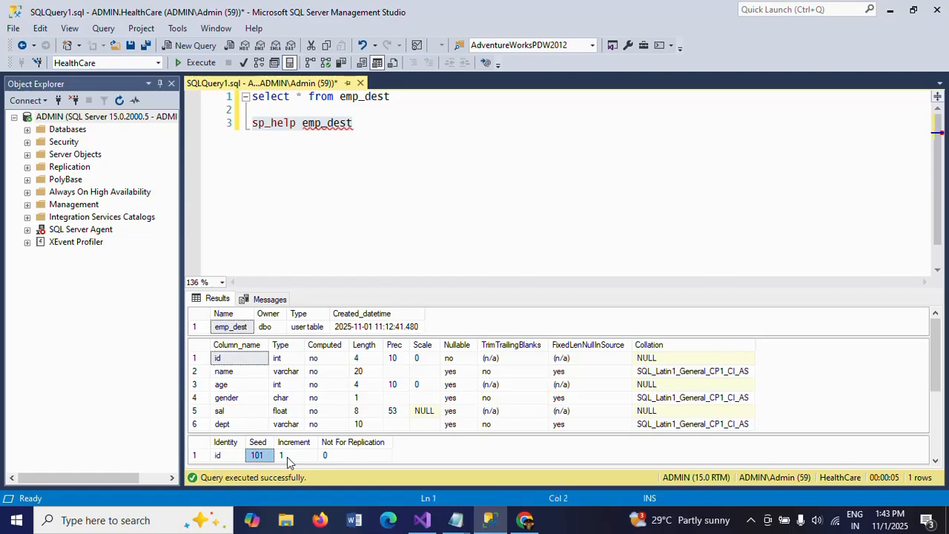
left_click(287, 457)
Step: Review the data rows in Emp.txt, especially the third record's sal value, and close the file
key("alt+Tab")
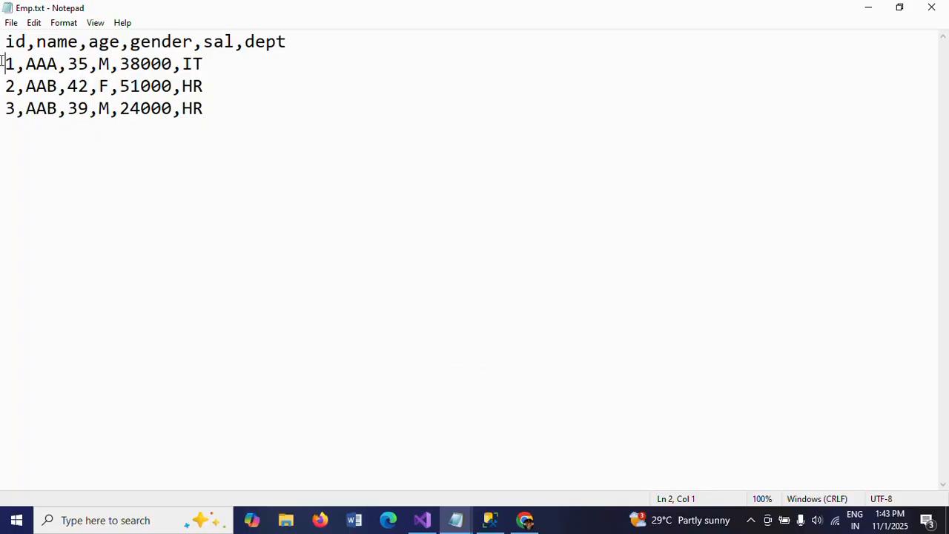
left_click(220, 86, "shift")
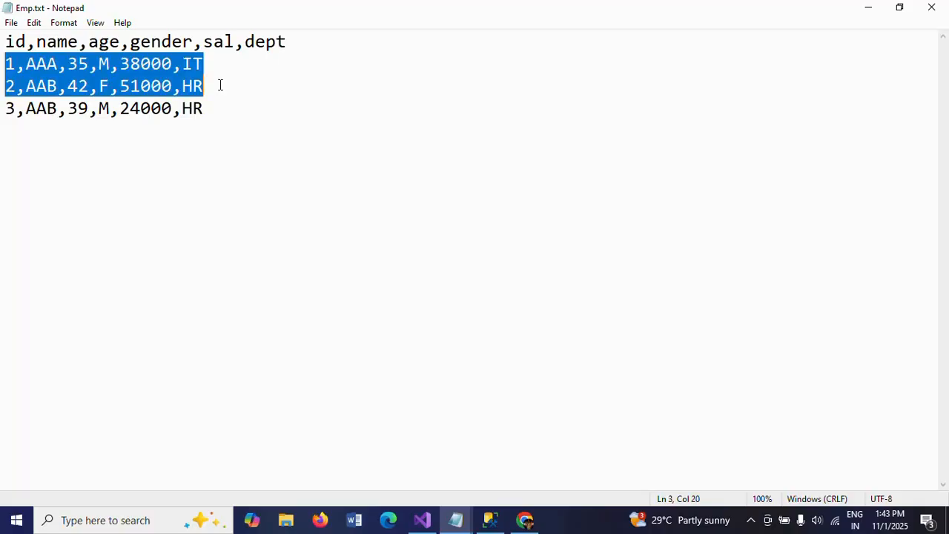
left_click(2, 109)
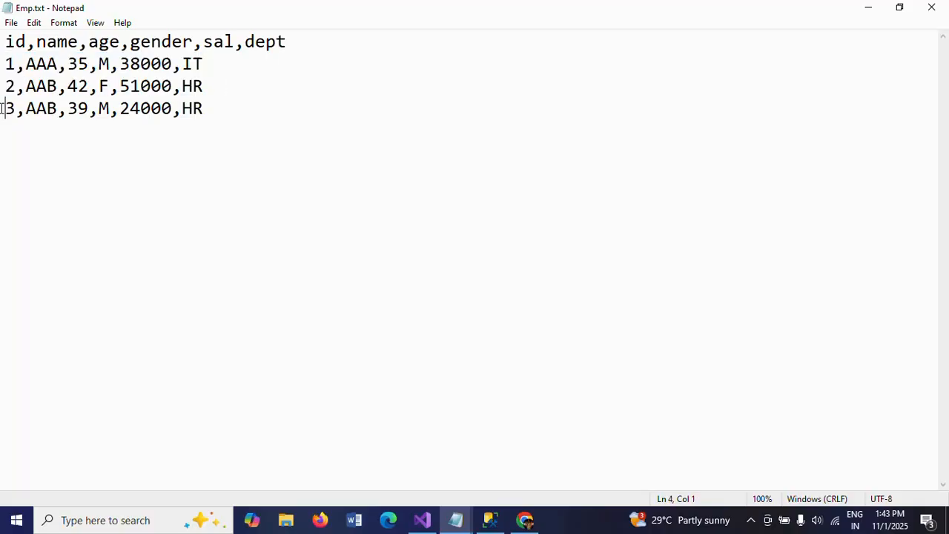
left_click(119, 110)
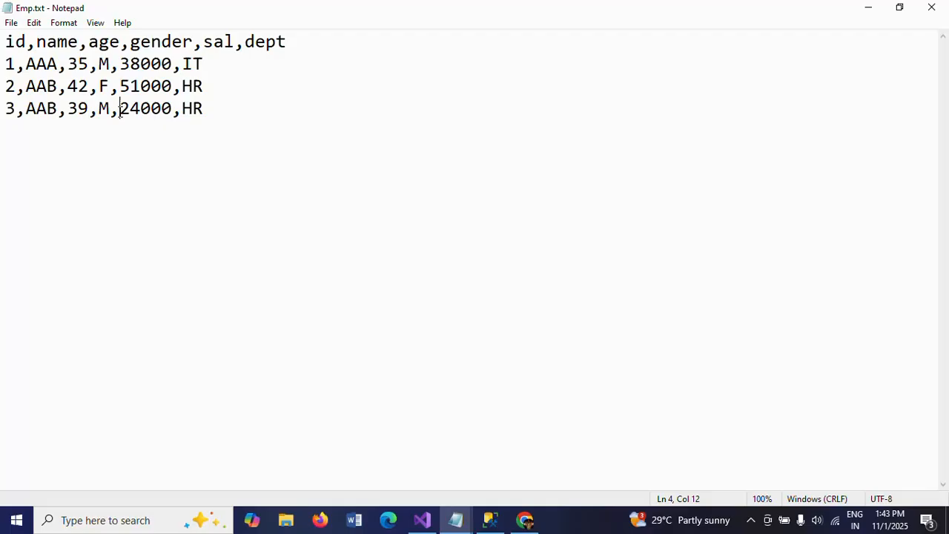
left_click(175, 109, "shift")
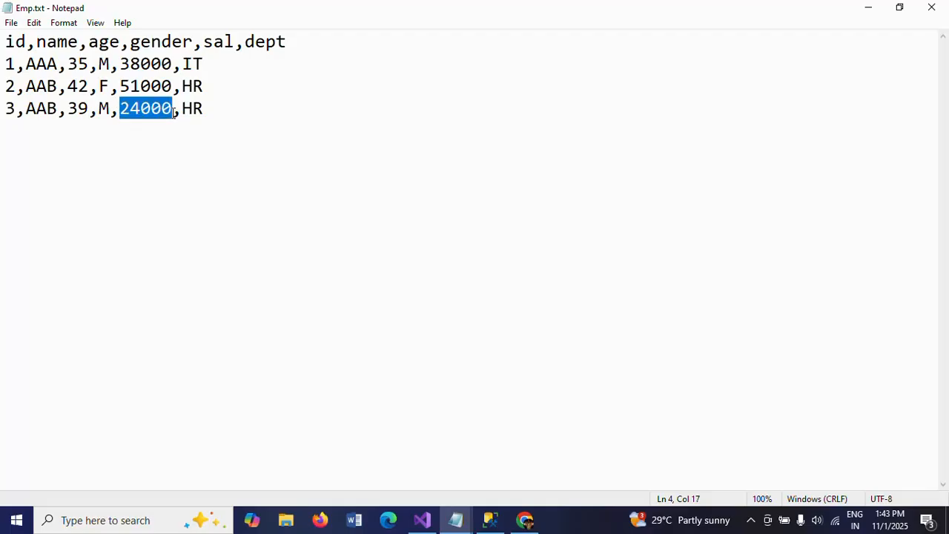
left_click(298, 123)
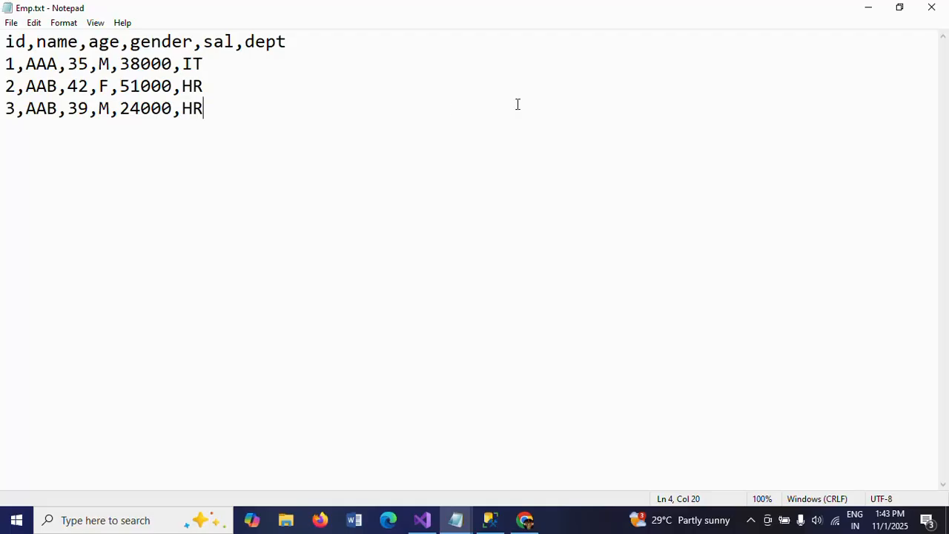
left_click(934, 11)
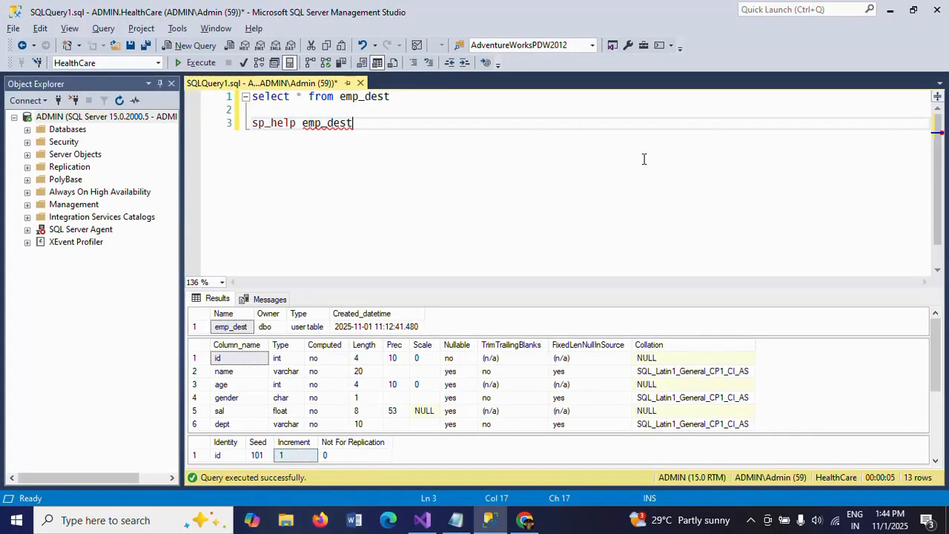
Step: Switch to Visual Studio, add a Data Flow Task to the control flow of Package32.dtsx, and open its data flow
left_click(436, 523)
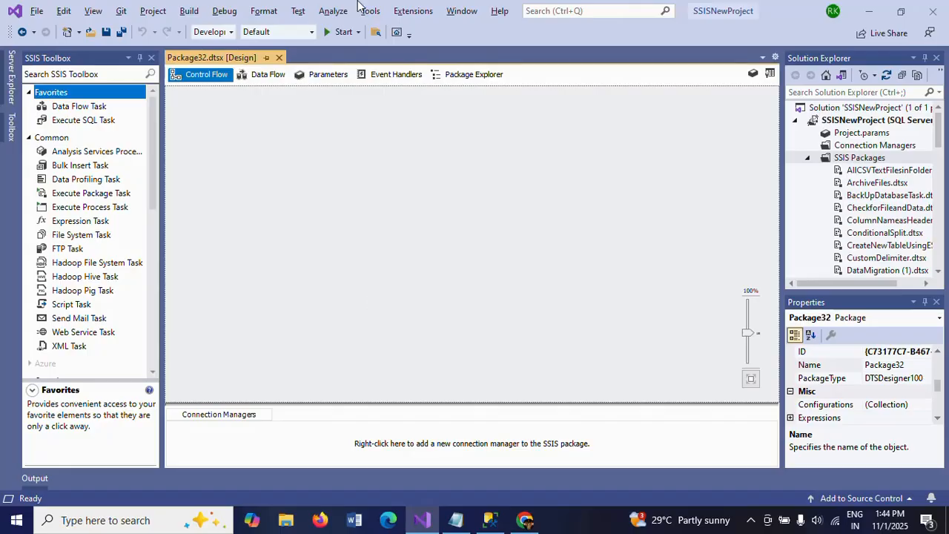
left_click_drag(78, 109, 367, 133)
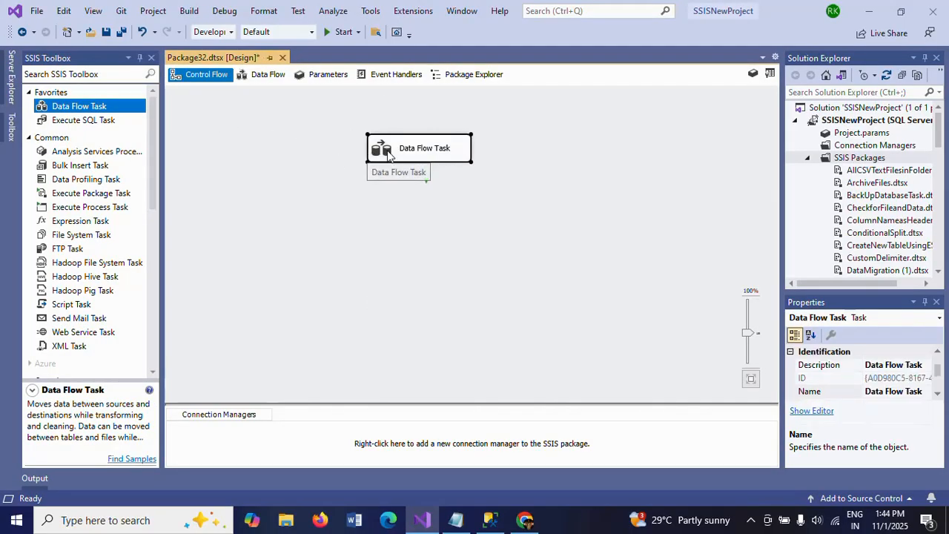
double_click(386, 153)
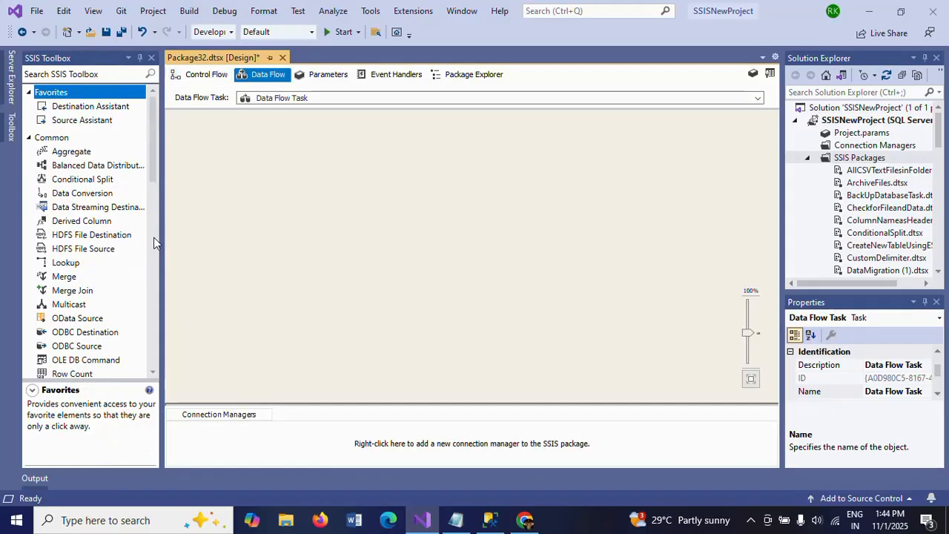
Step: Add a Flat File Source to the data flow and open its editor
left_click(154, 237)
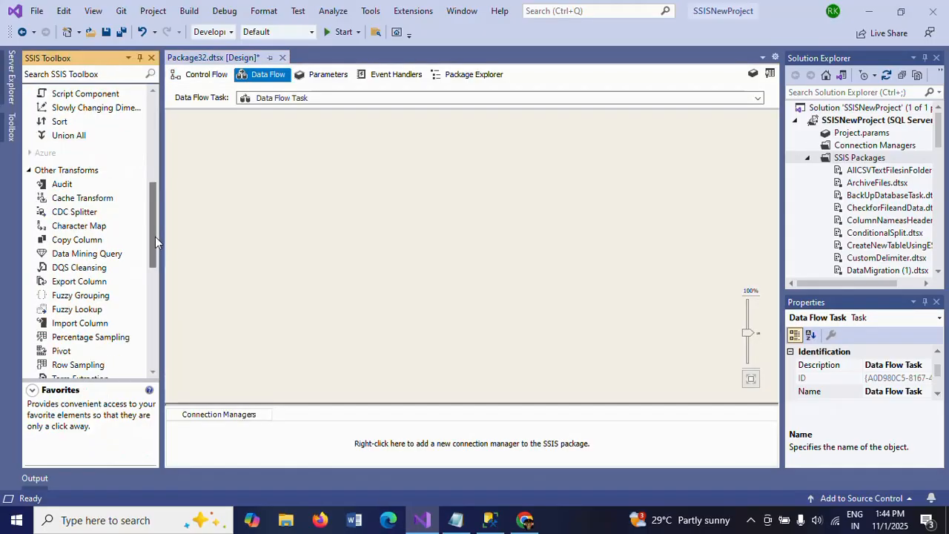
left_click_drag(154, 237, 152, 317)
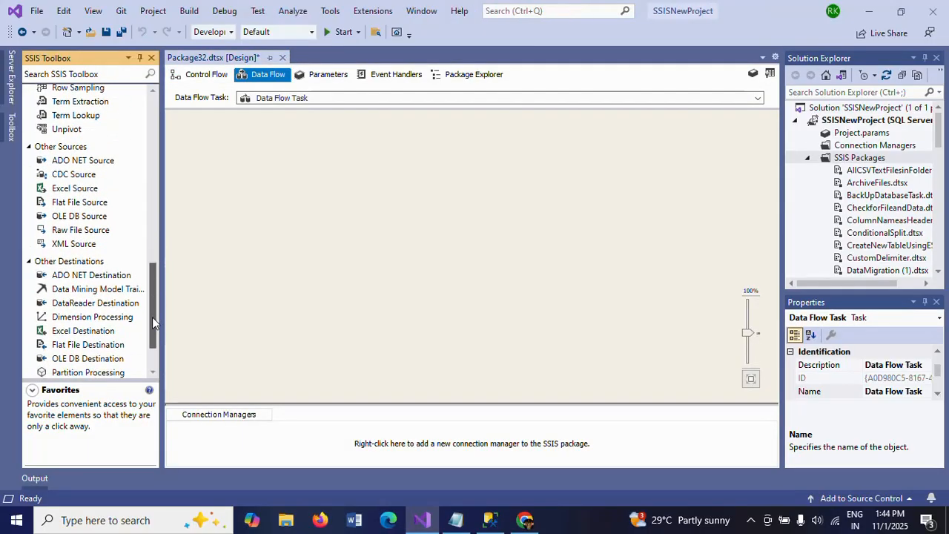
left_click_drag(93, 209, 390, 126)
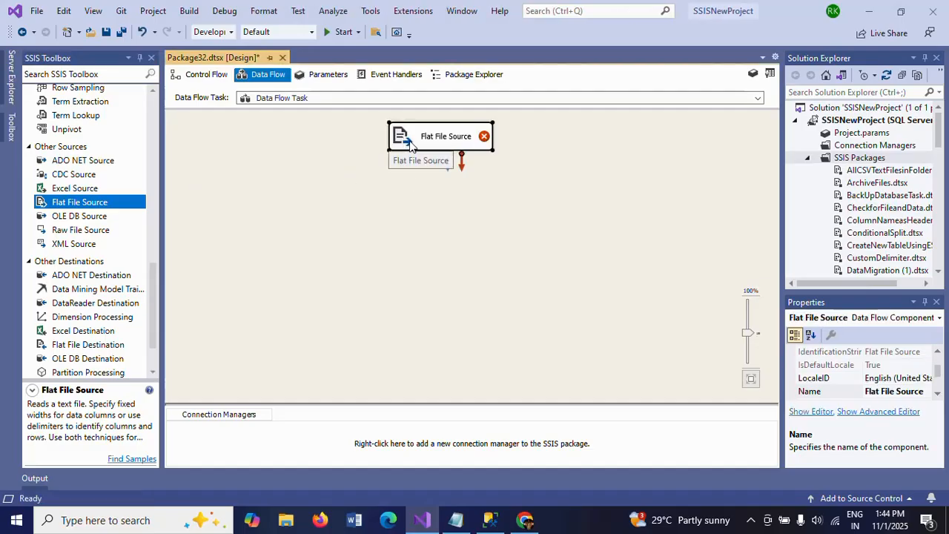
double_click(409, 145)
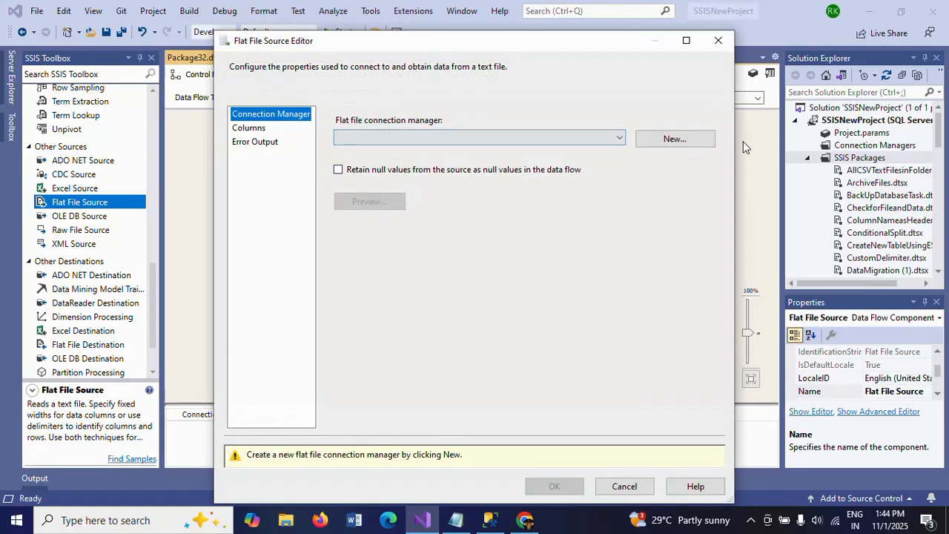
Step: Create a new flat file connection manager that points to Emp.txt on the desktop
left_click(671, 144)
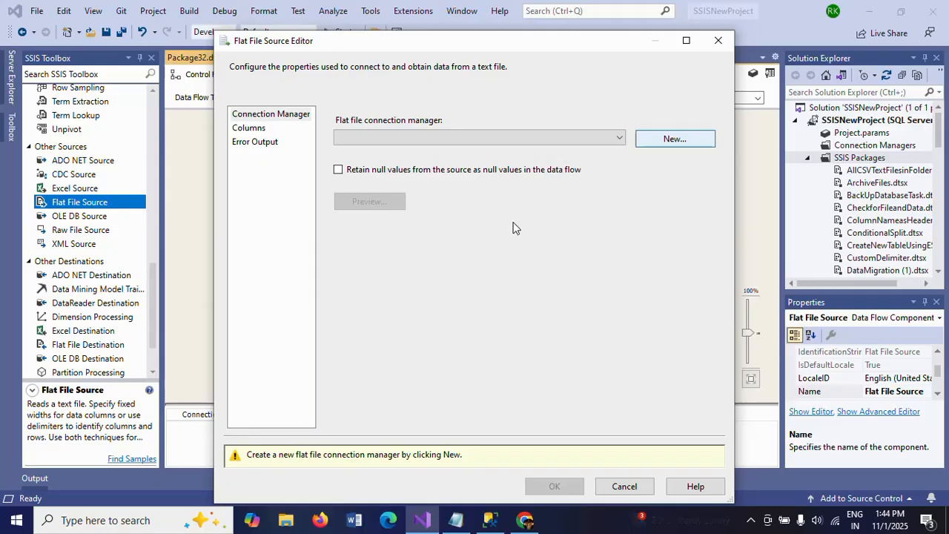
left_click(639, 142)
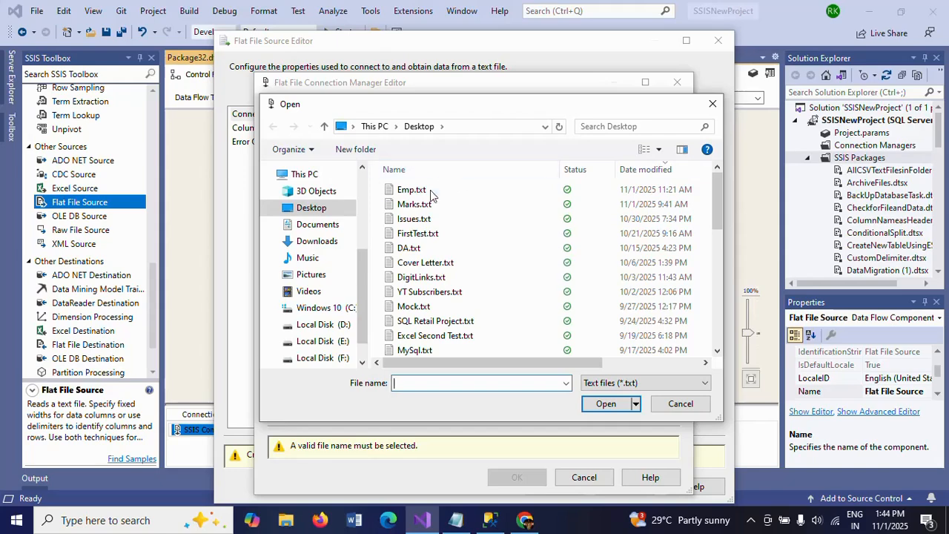
left_click(417, 194)
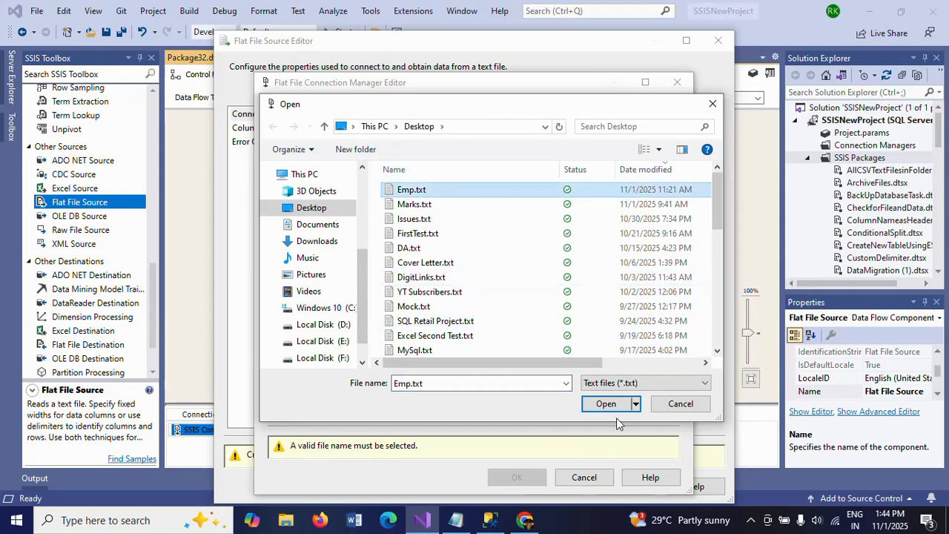
left_click(598, 404)
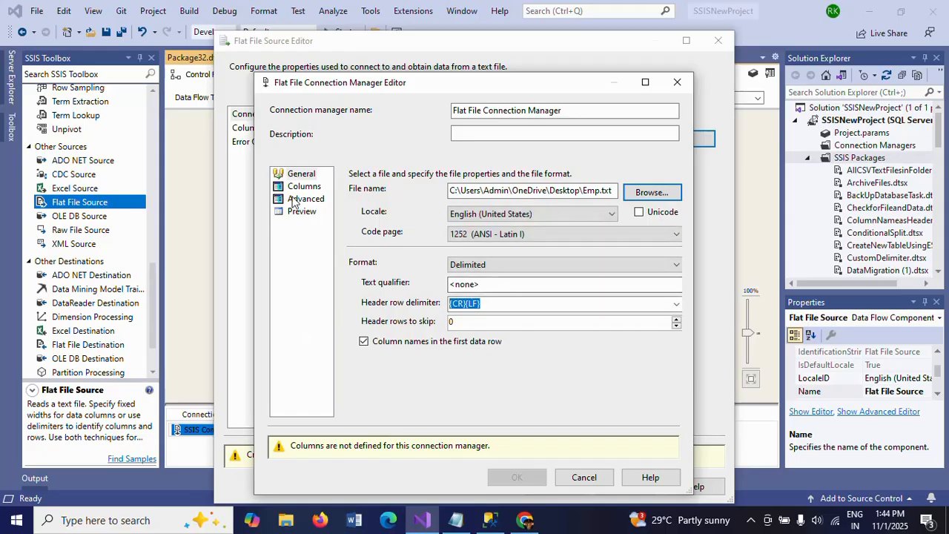
Step: Review the connection's column delimiters, column properties and data preview, accept it, and confirm the Flat File Source with all its columns
left_click(303, 187)
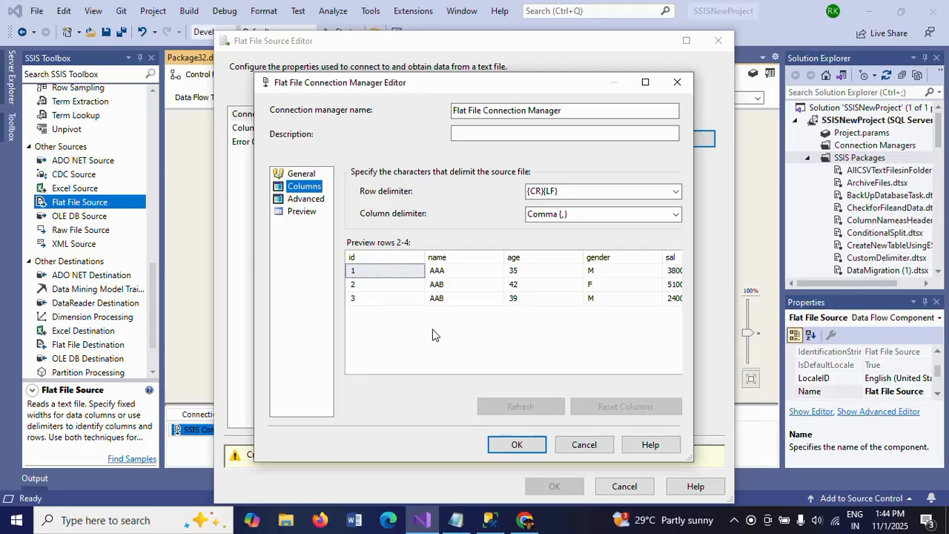
left_click(314, 198)
left_click(301, 211)
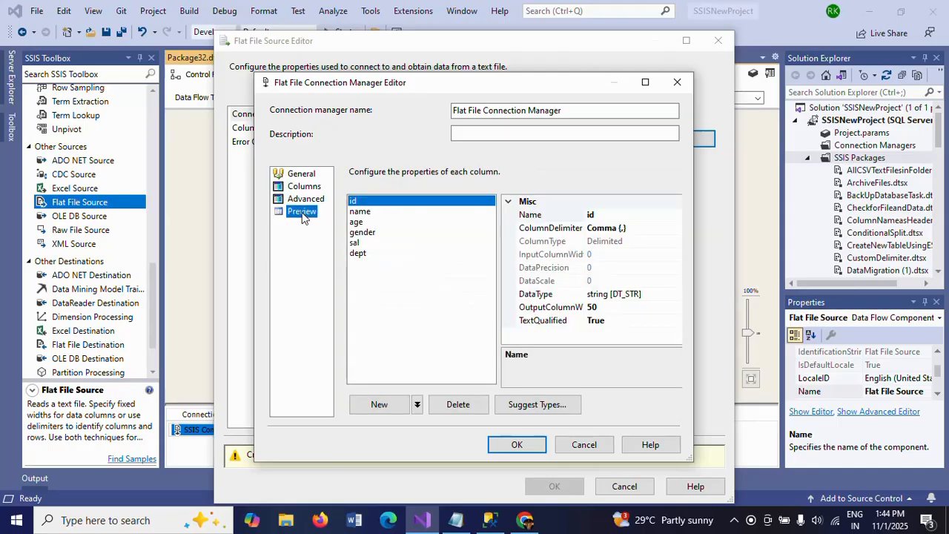
left_click(511, 444)
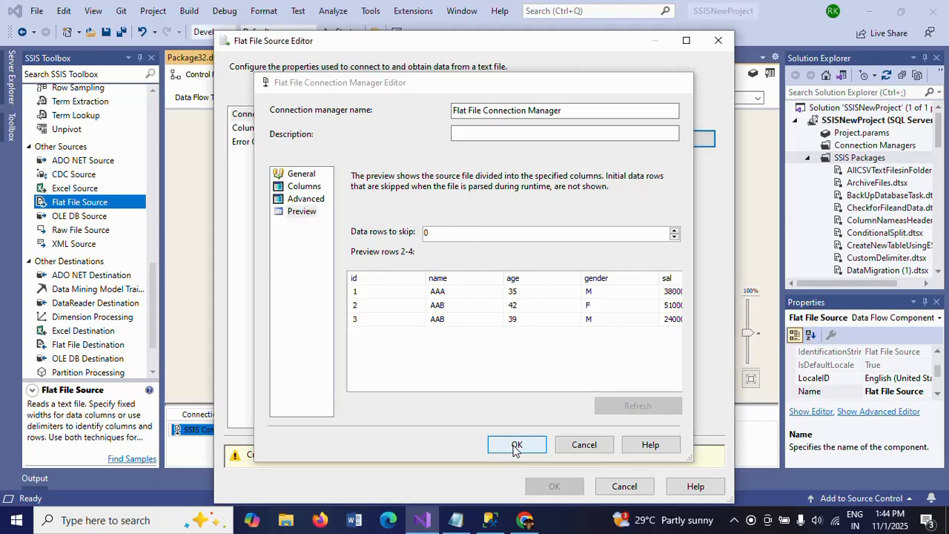
left_click(249, 128)
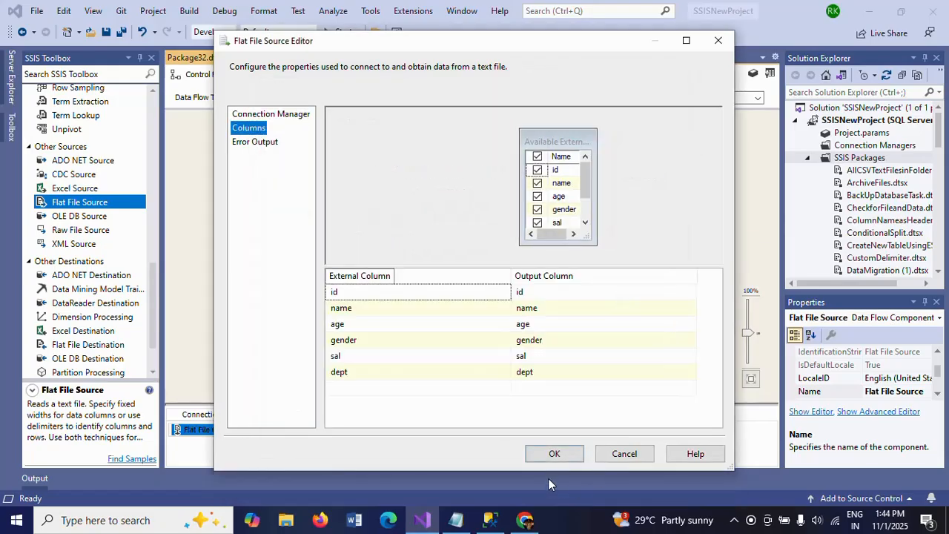
left_click(555, 453)
left_click(482, 225)
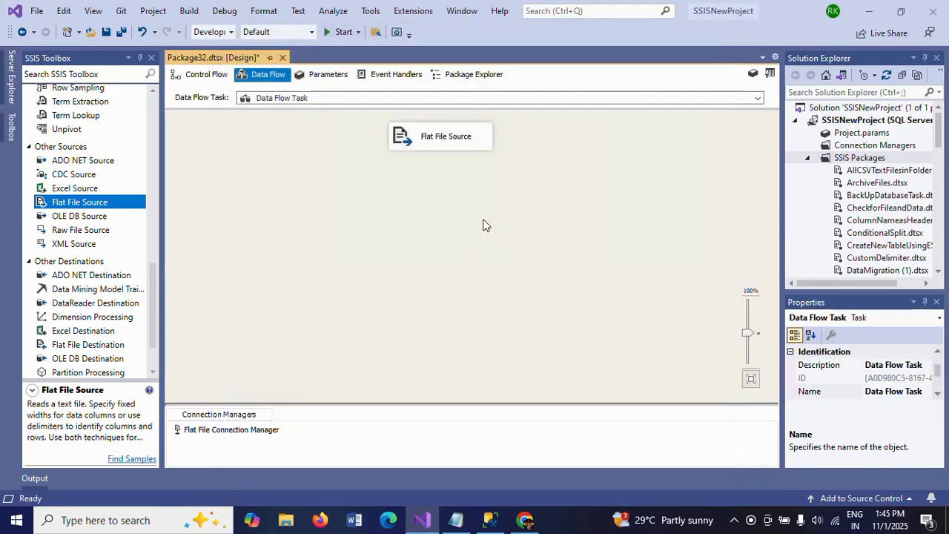
left_click(437, 146)
left_click(404, 259)
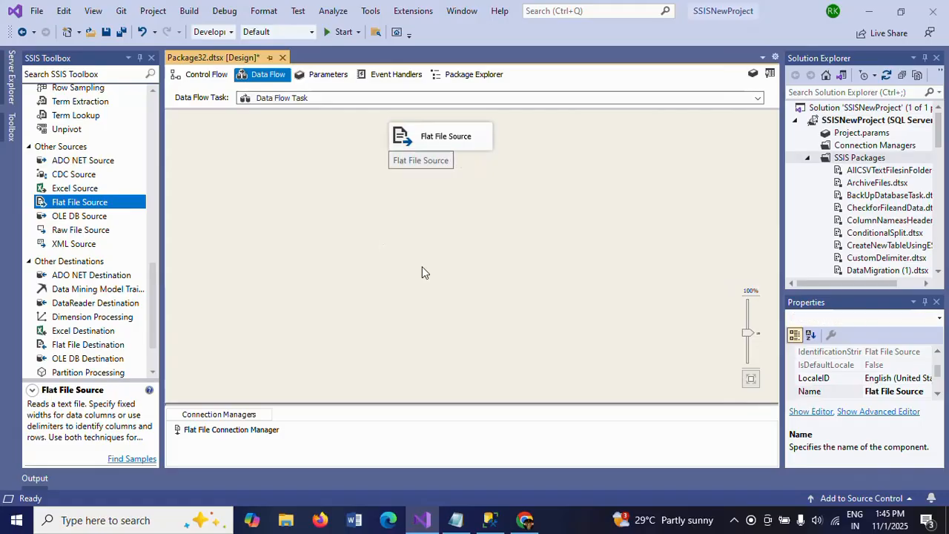
Step: Add an OLE DB Destination below the Flat File Source and connect the source's output to it
scroll(151, 352, "down", 3)
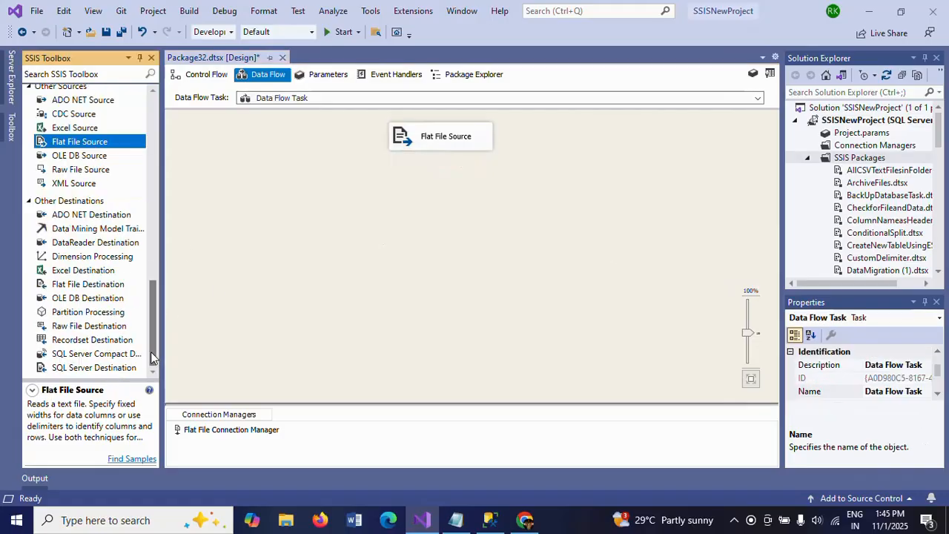
left_click(91, 288)
mouse_move(91, 289)
left_mouse_down()
mouse_move(290, 259)
mouse_move(101, 285)
left_mouse_up()
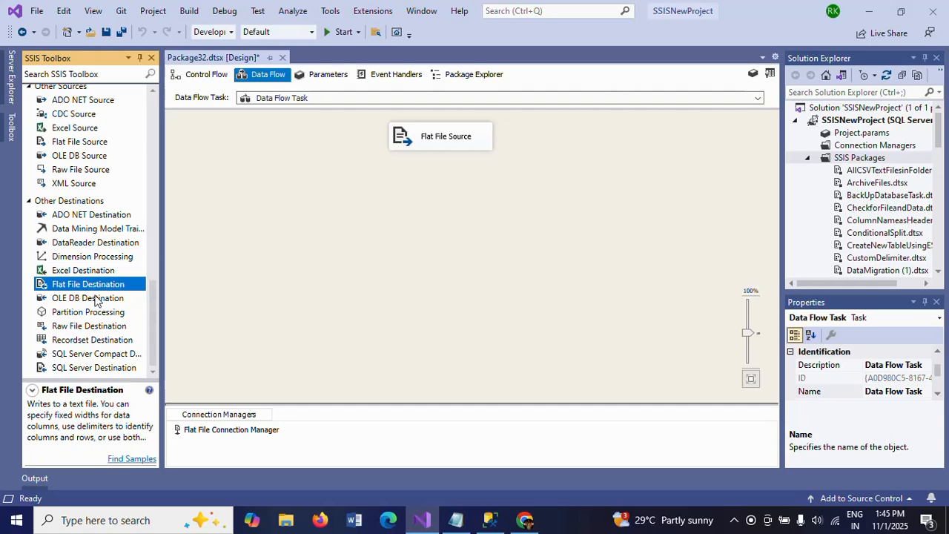
left_click(95, 298)
left_click(444, 232)
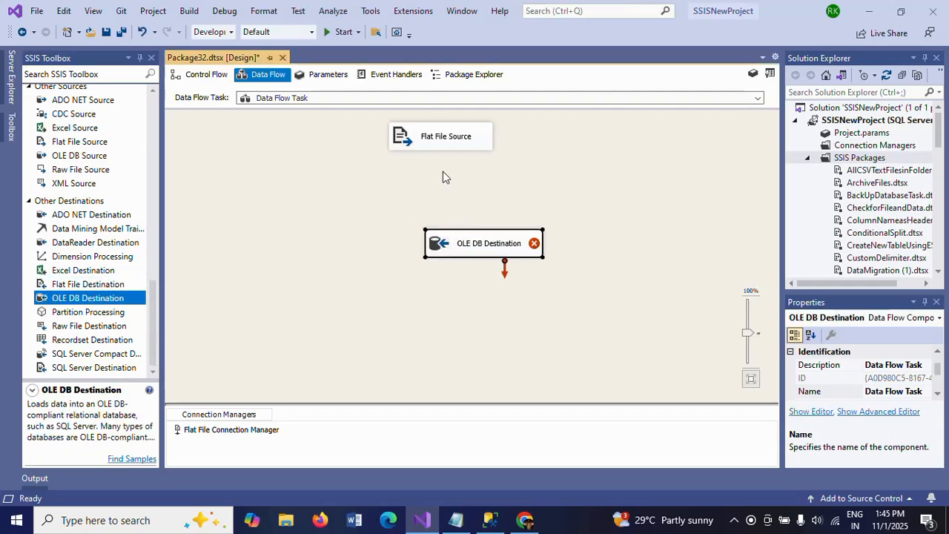
left_click(439, 139)
left_click_drag(449, 176, 489, 244)
left_click(457, 316)
Step: Check the table's database in SQL Server Management Studio and assign the Admin.HealthCare connection to the OLE DB Destination
double_click(442, 246)
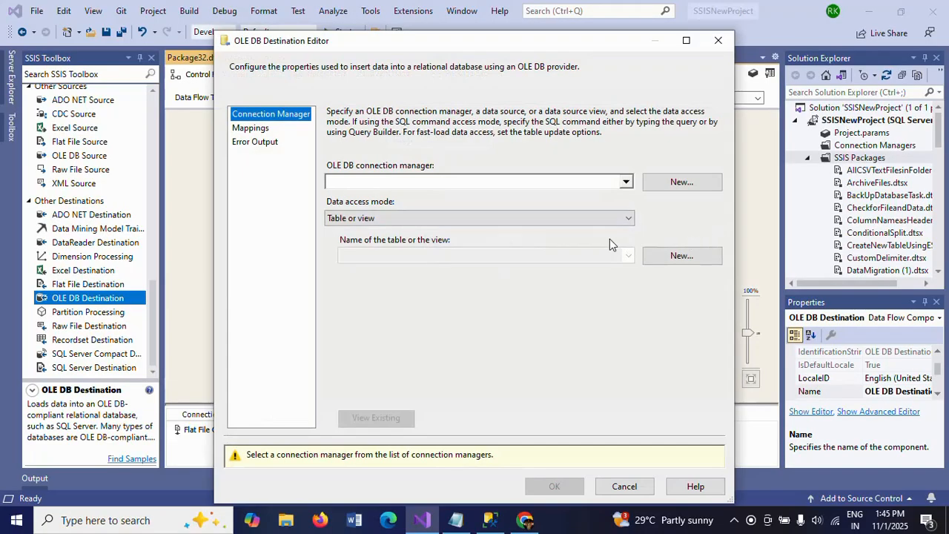
left_click(671, 184)
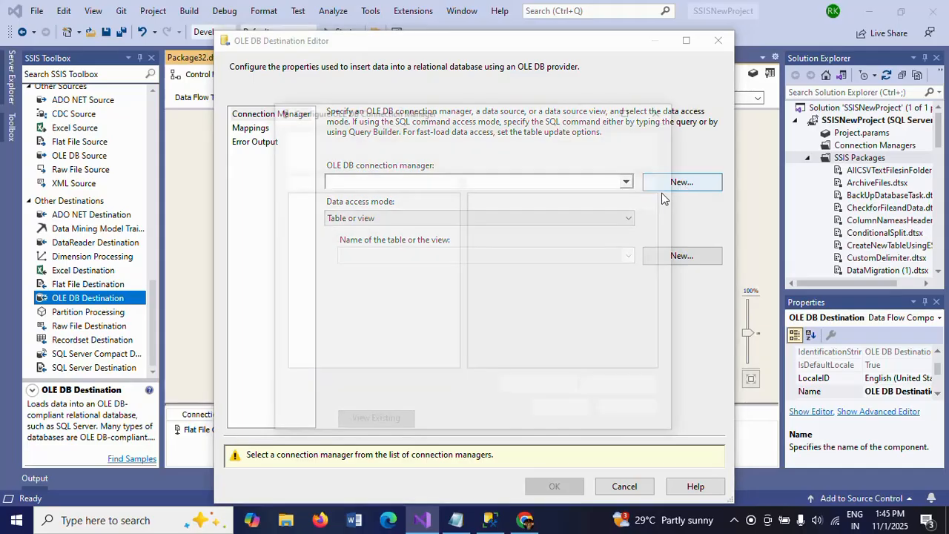
left_click(489, 520)
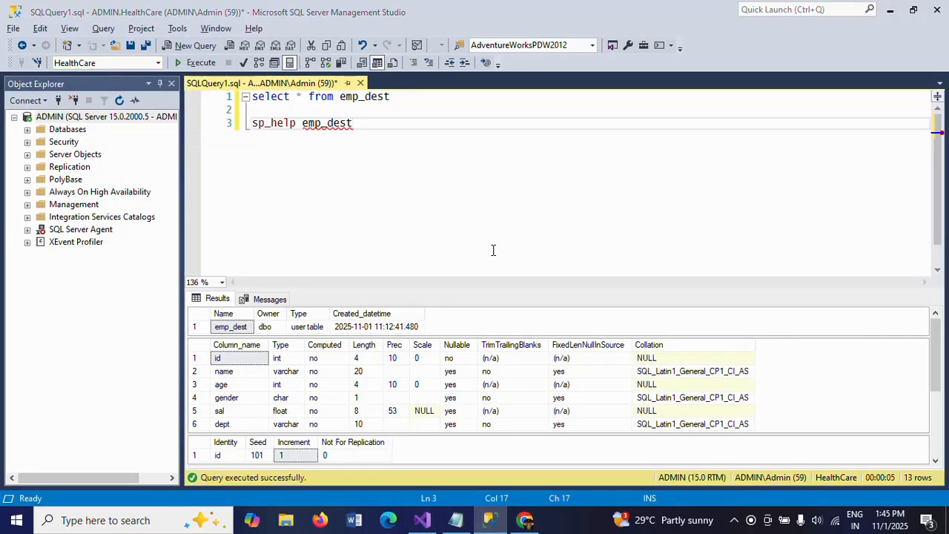
key("alt+Tab")
left_click(361, 210)
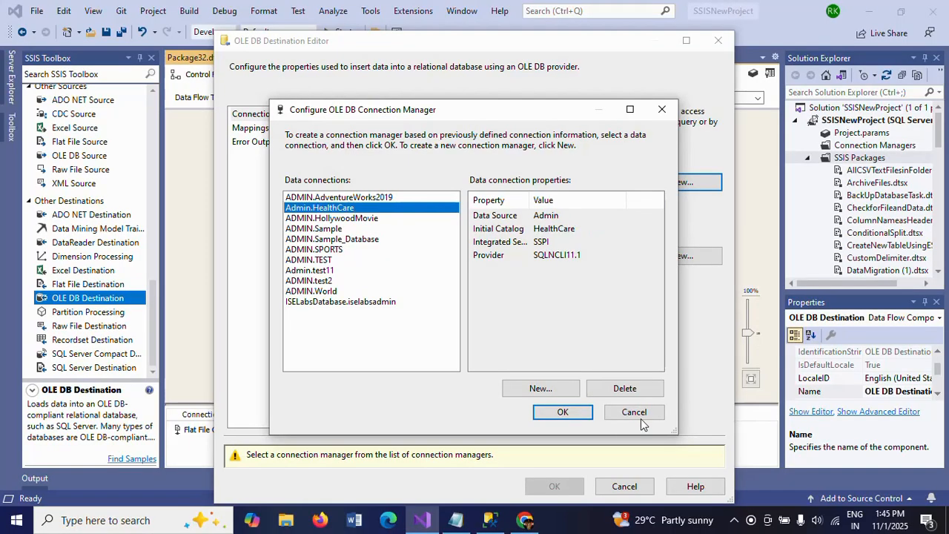
left_click(561, 410)
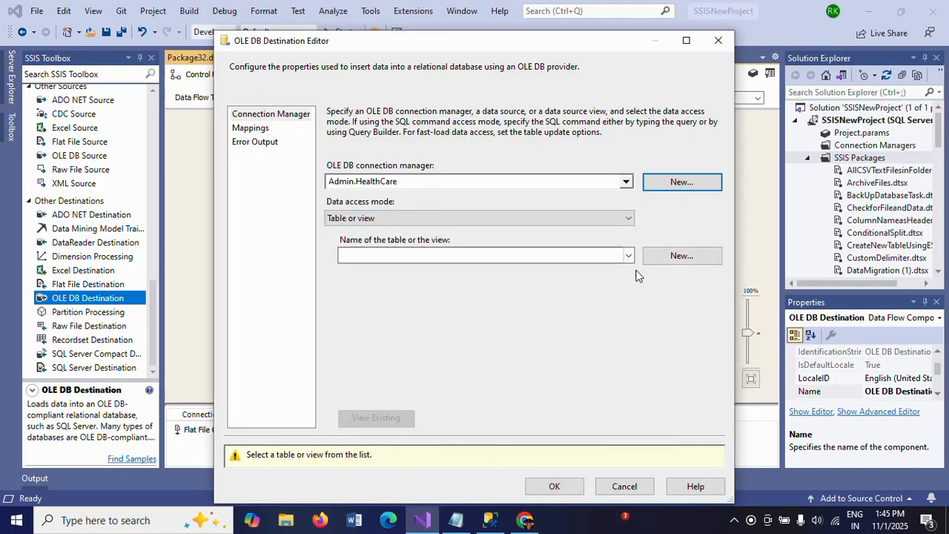
Step: Select [dbo].[emp_dest] as the destination table, preview its existing rows, and accept the matching column mappings
left_click(628, 257)
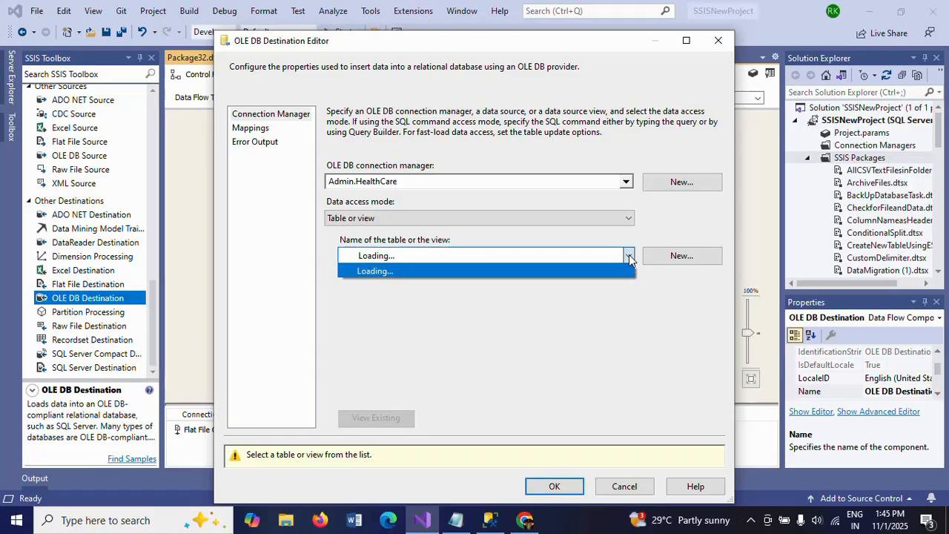
left_click(401, 395)
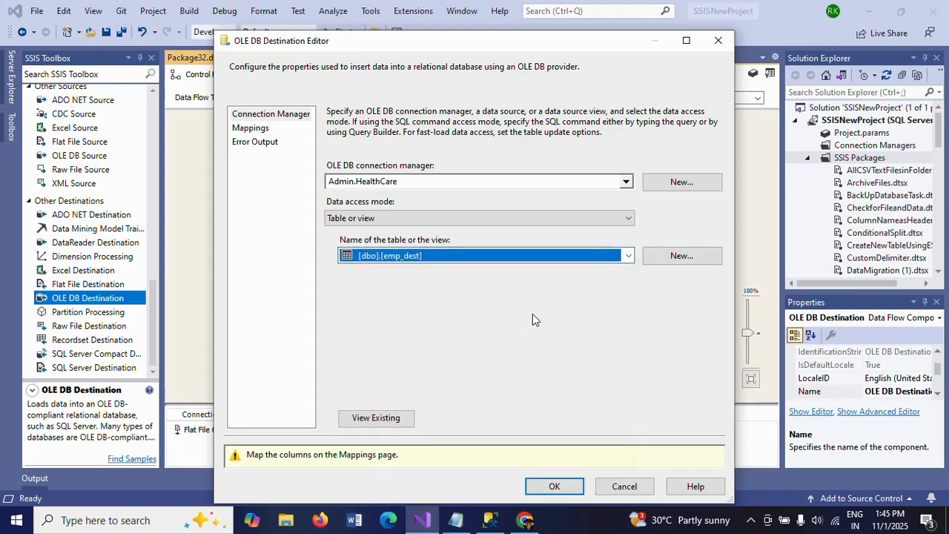
left_click(386, 420)
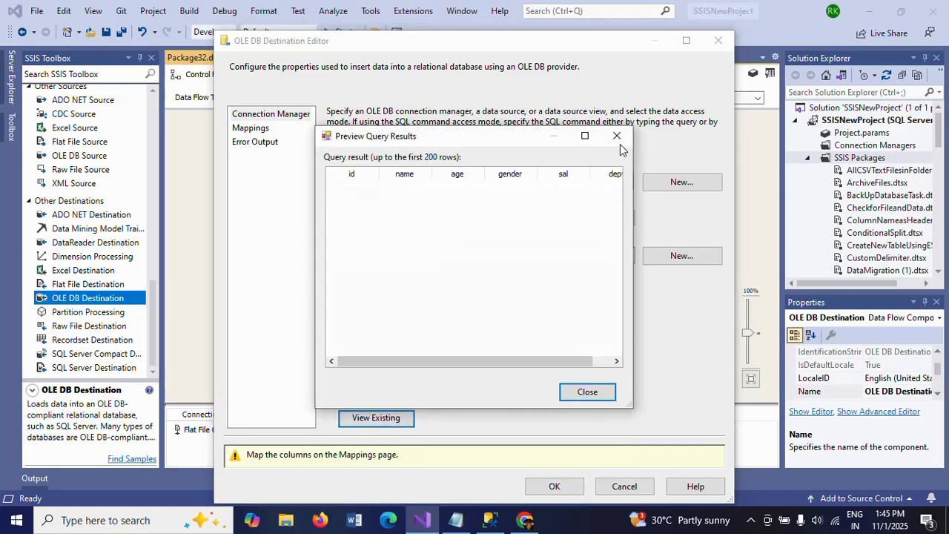
left_click(627, 138)
left_click(257, 128)
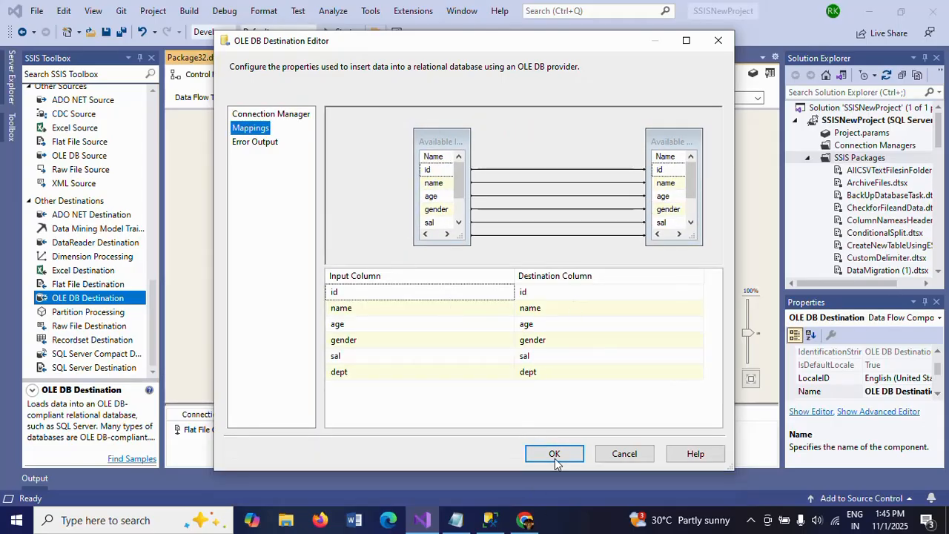
key("Return")
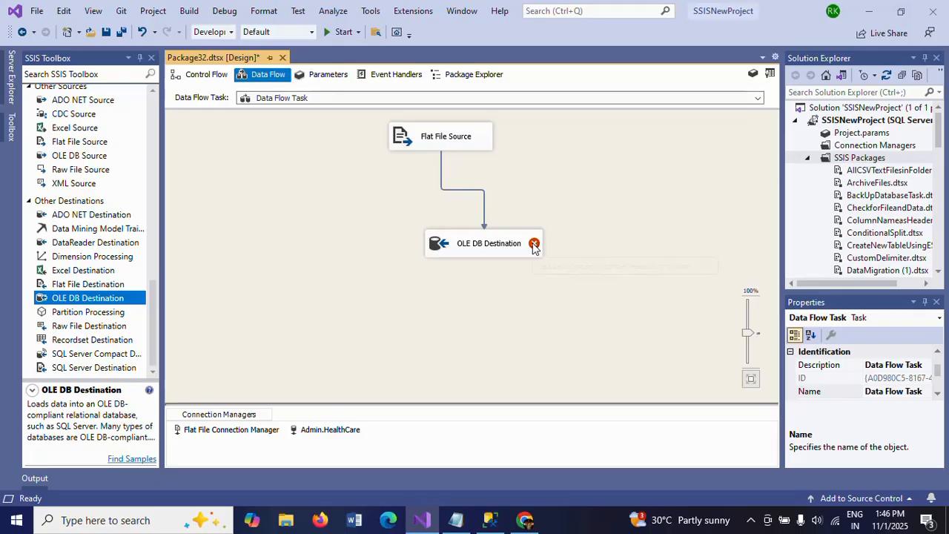
Step: Compare the identity seed of emp_dest in SQL Server Management Studio with the id values in Emp.txt
mouse_move(534, 247)
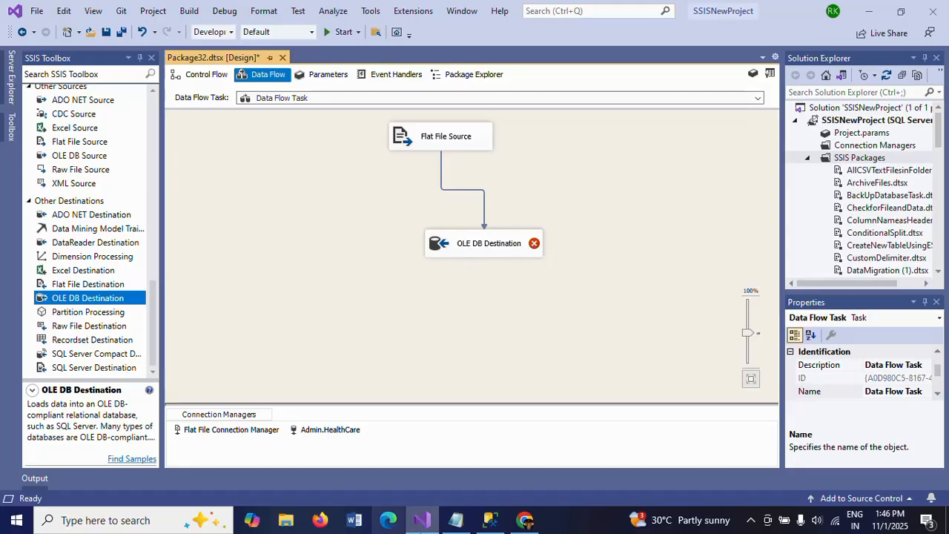
left_click(491, 522)
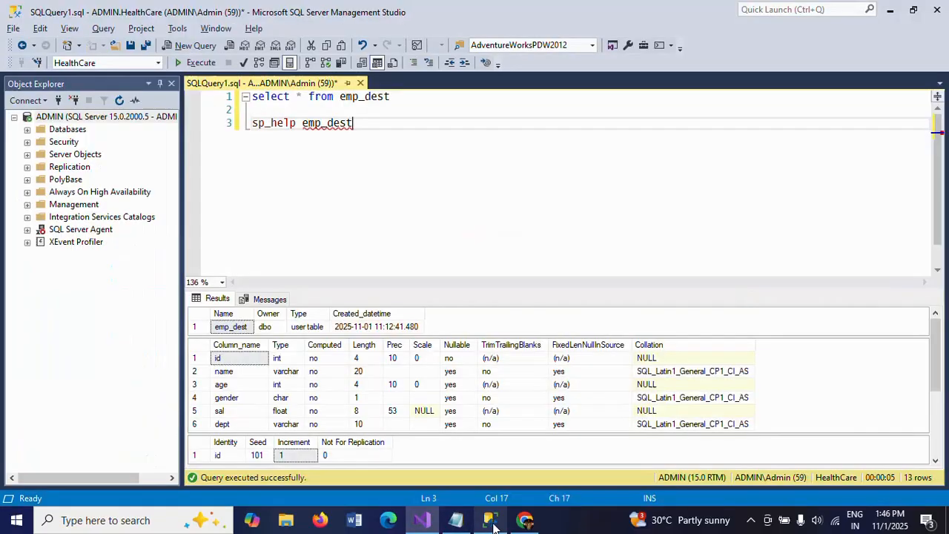
left_click(260, 455)
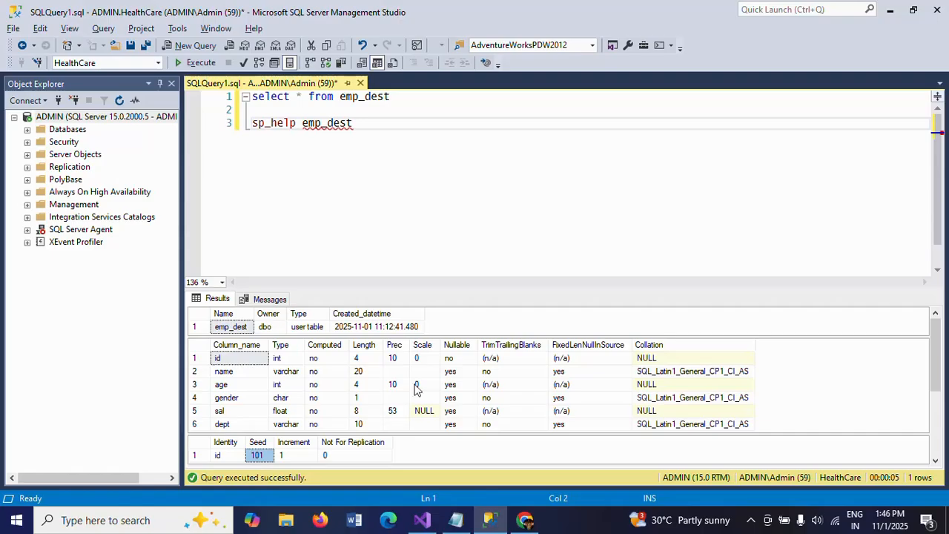
key("super+d")
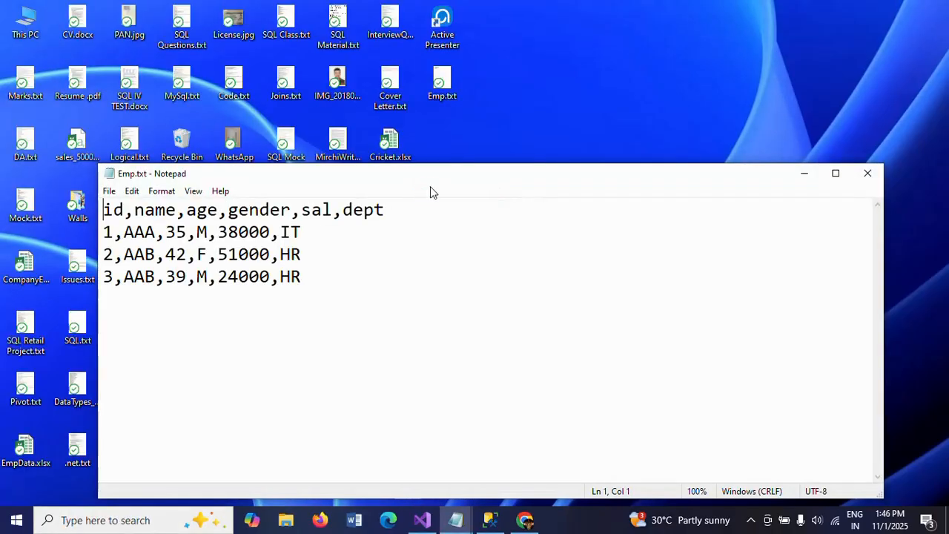
double_click(441, 172)
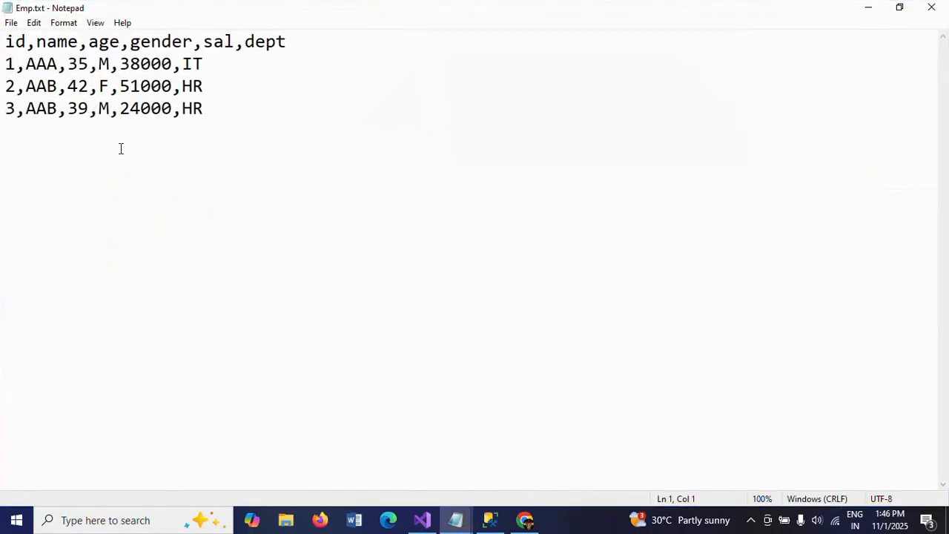
key("alt+Tab")
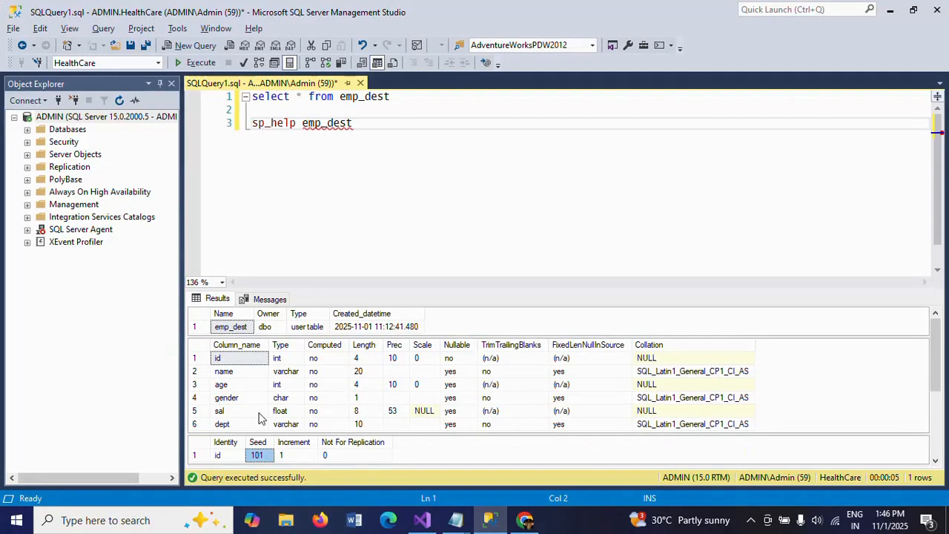
key("alt+Tab")
key("alt+Tab")
key("alt+Tab")
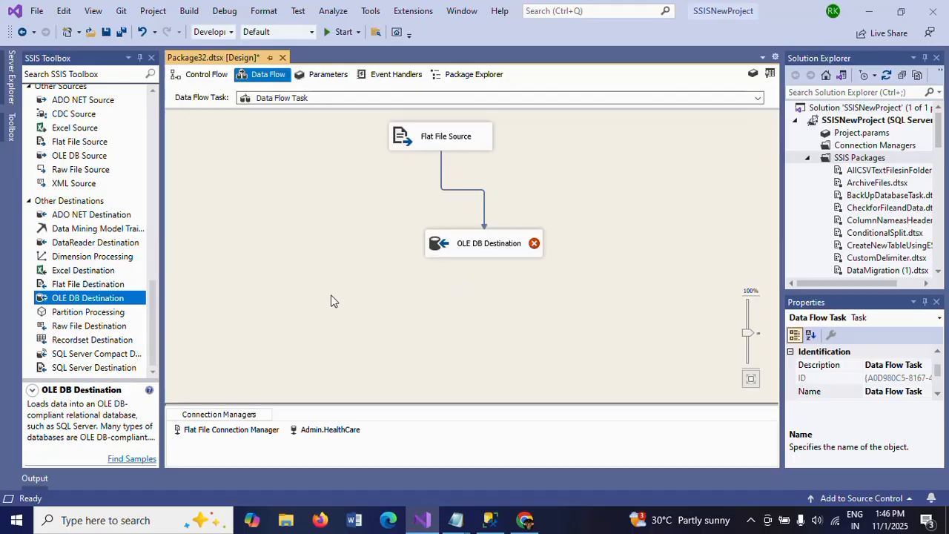
Step: In Visual Studio, set the OLE DB Destination's data access mode to Table or view - fast load, enable Keep identity, and accept the column mappings
left_click(455, 252)
double_click(445, 255)
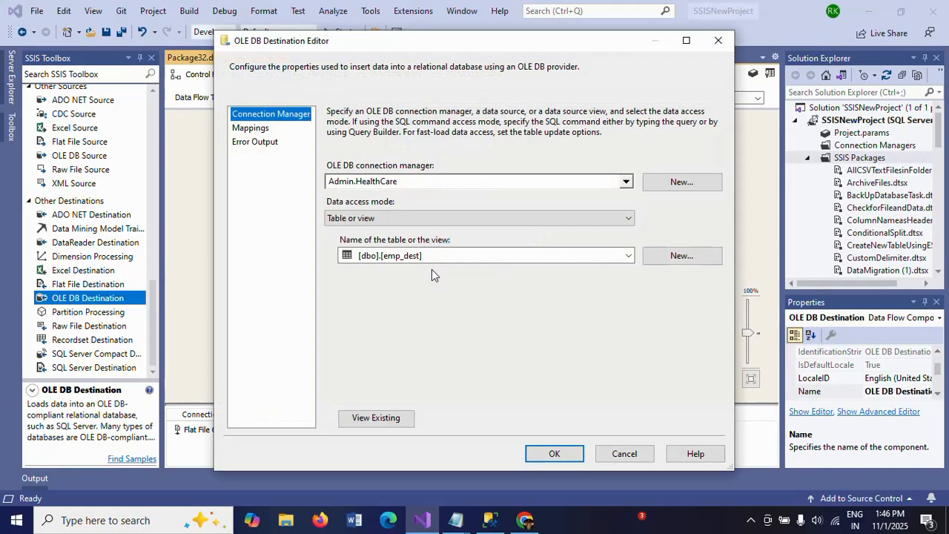
left_click(628, 220)
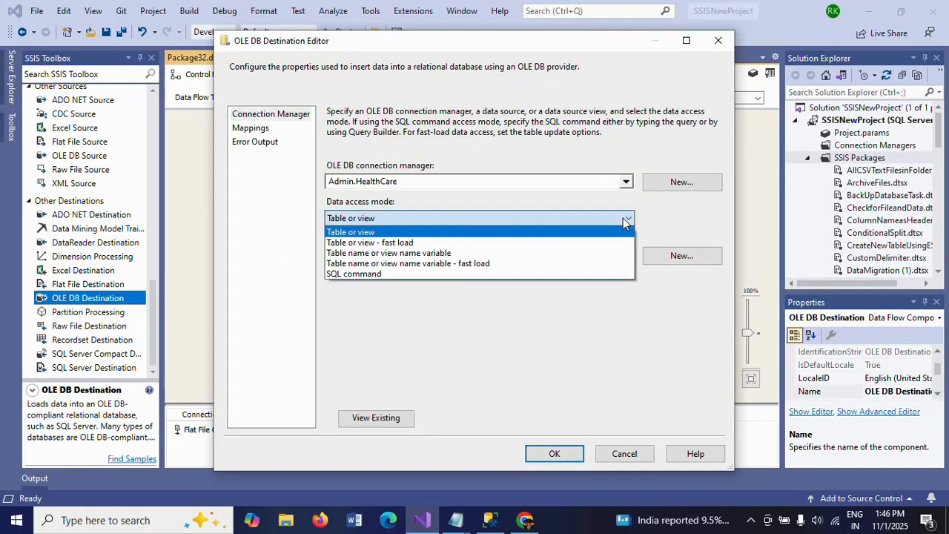
left_click(428, 245)
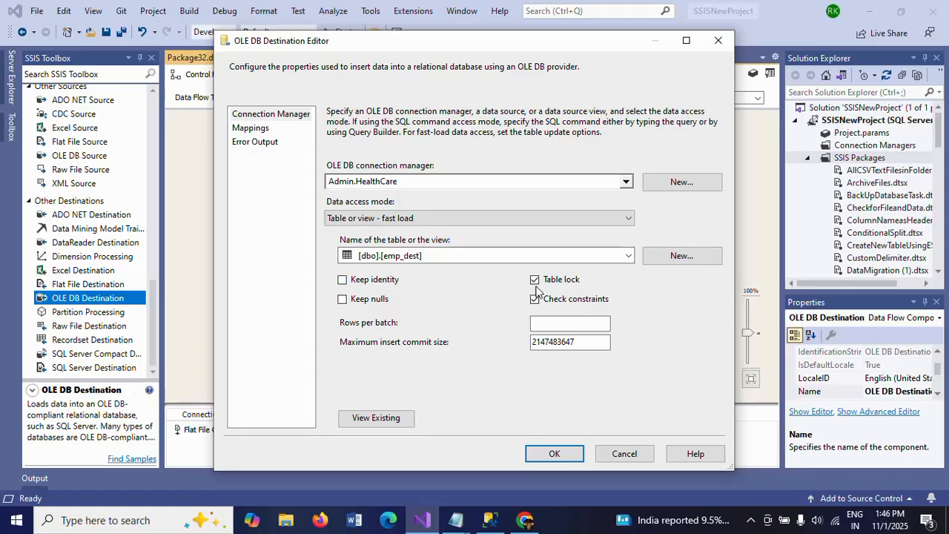
left_click(627, 217)
left_click(502, 231)
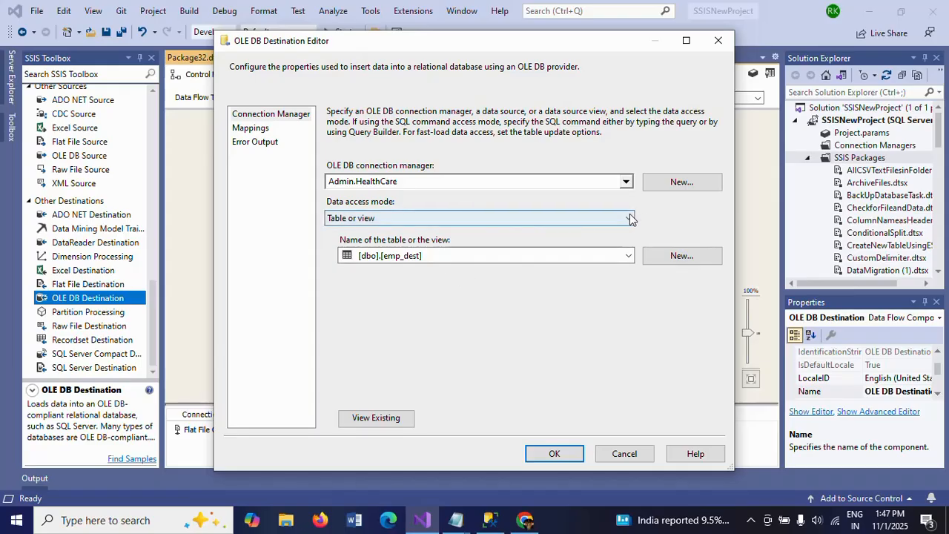
left_click(630, 218)
left_click(461, 243)
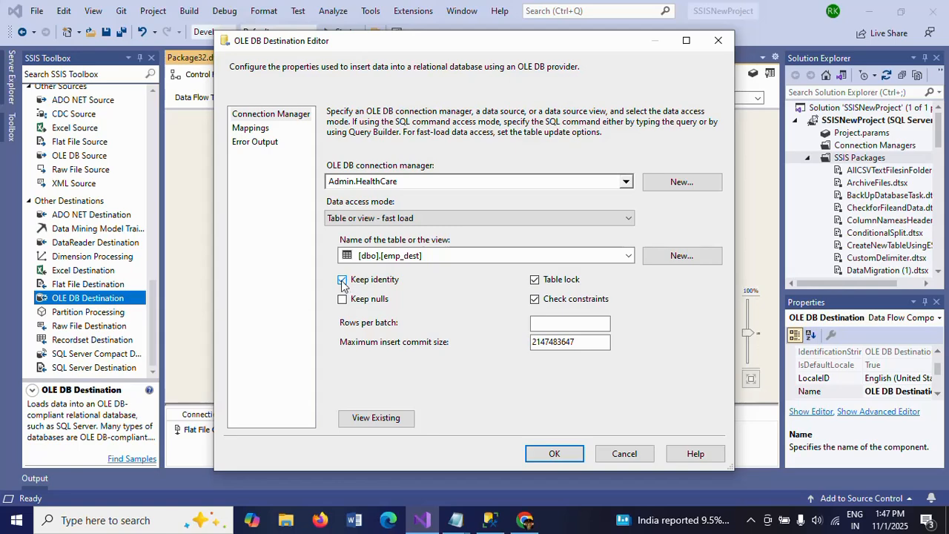
left_click(250, 128)
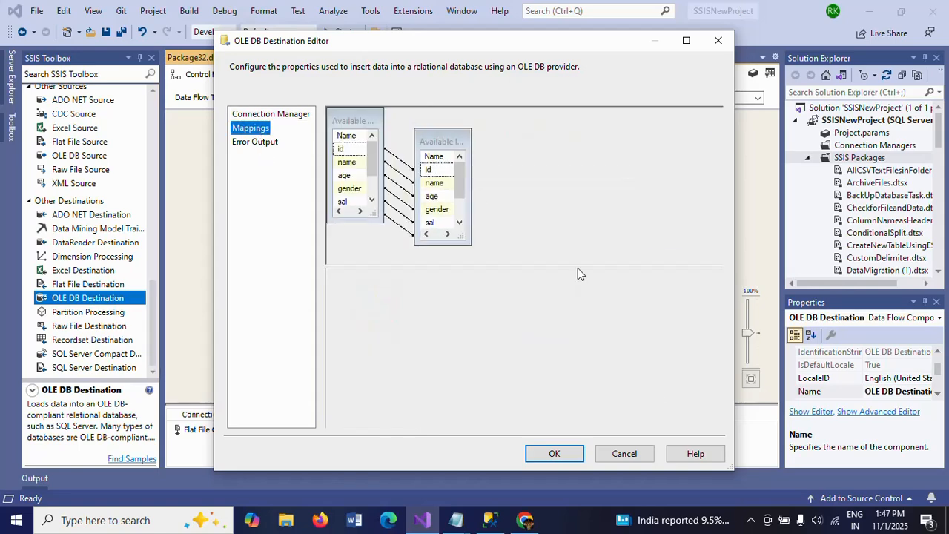
left_click(554, 454)
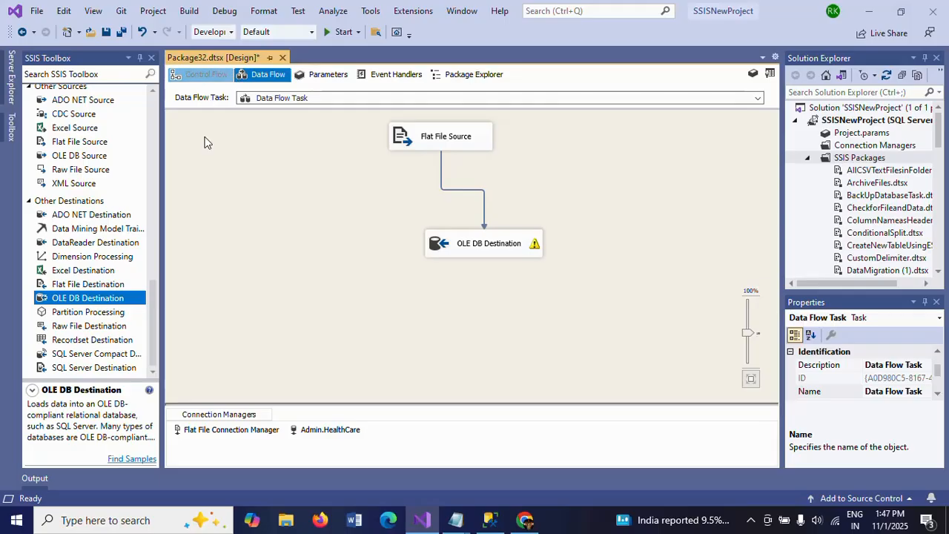
Step: Query the current rows of emp_dest in SQL Server Management Studio with select * from emp_dest
left_click(490, 519)
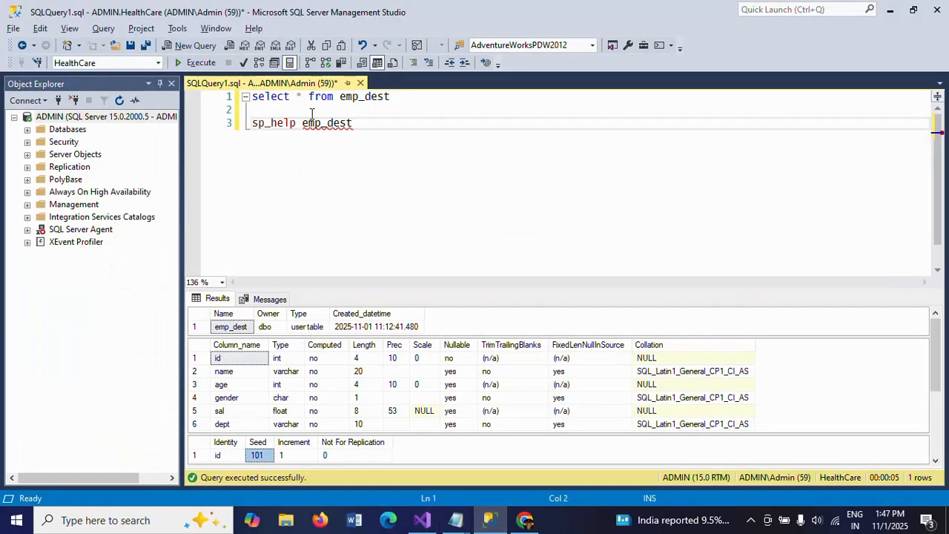
left_click_drag(398, 97, 252, 97)
left_click(199, 64)
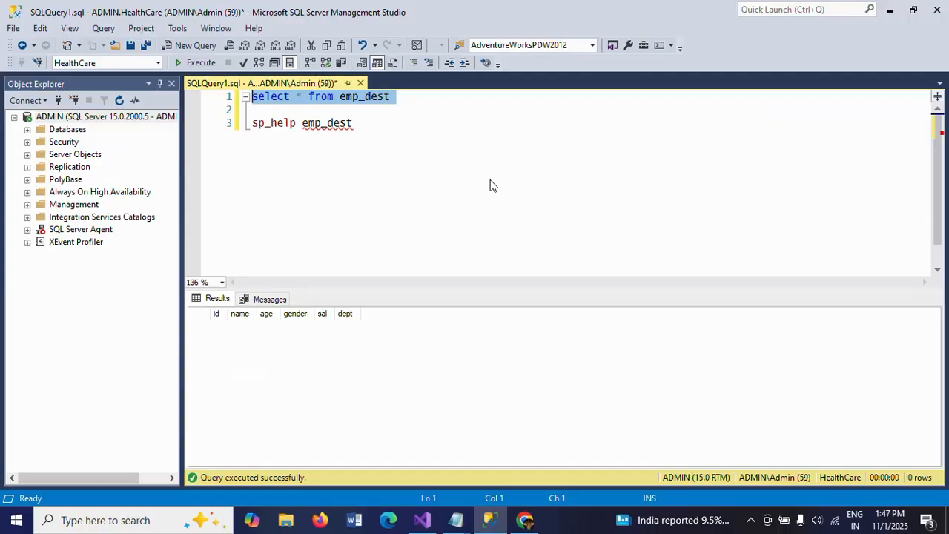
Step: Execute the Data Flow Task in Visual Studio and inspect the status of its source and destination components
key("alt+Tab")
left_click(209, 76)
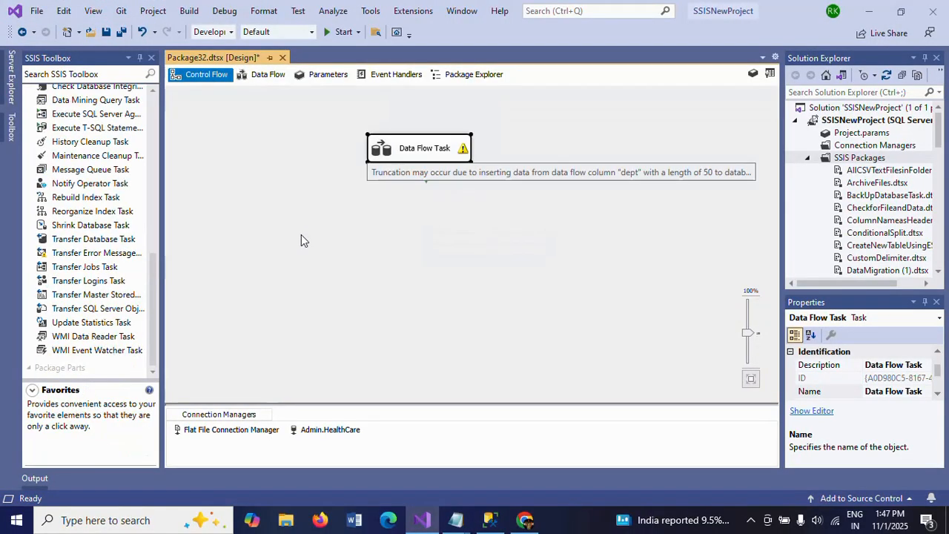
right_click(406, 154)
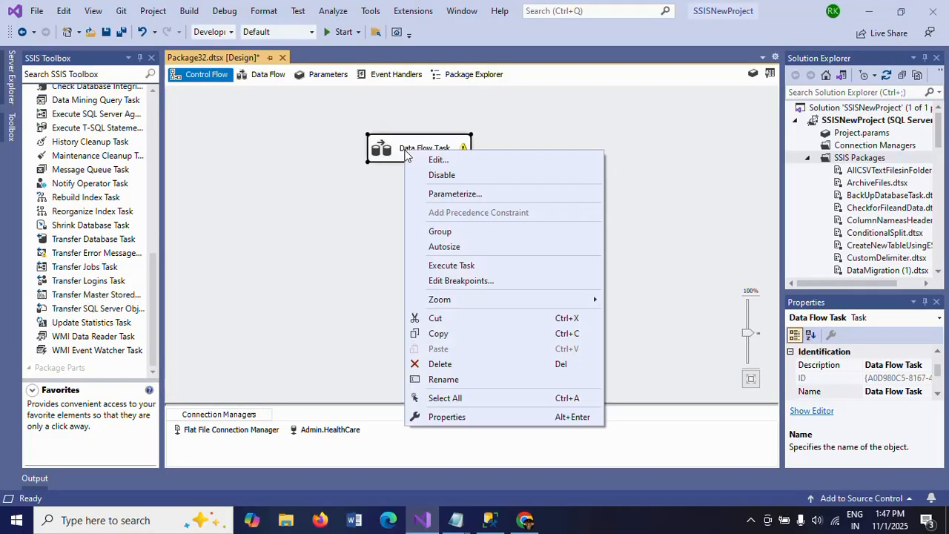
left_click(480, 265)
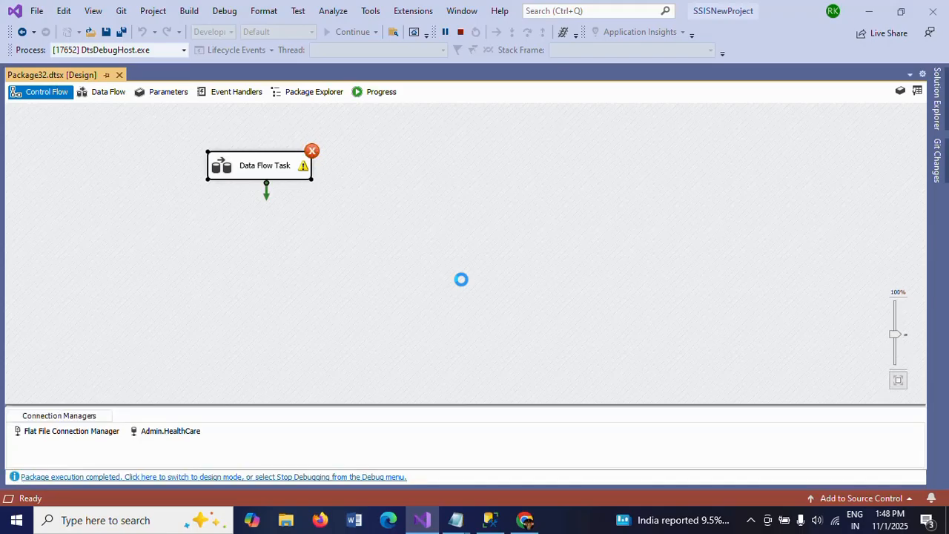
left_click(109, 92)
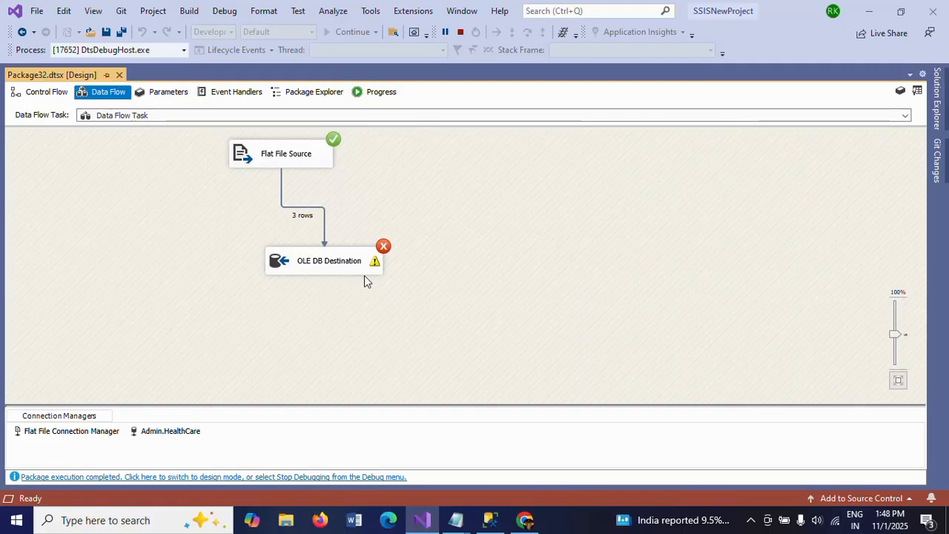
Step: Stop debugging and examine the first OLE DB Destination error in the execution results
left_click(459, 33)
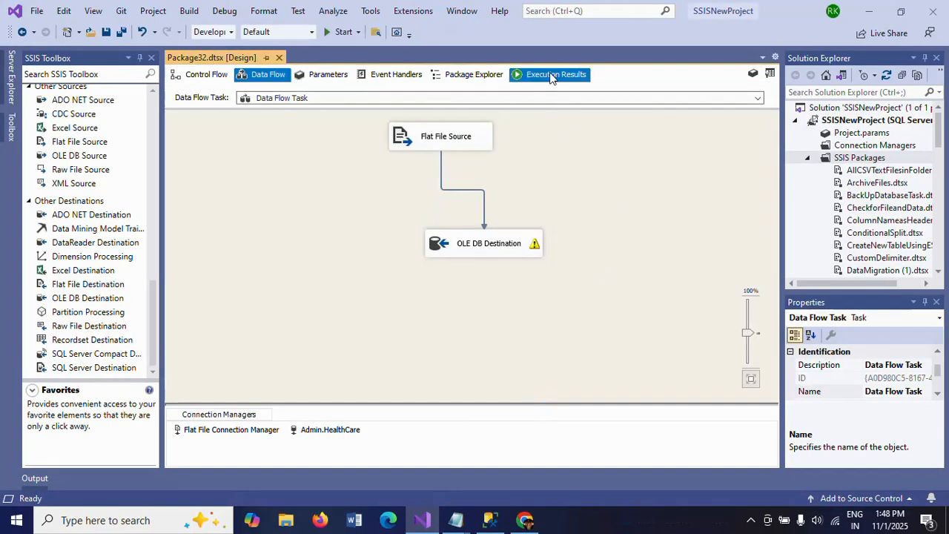
left_click(551, 76)
left_click(508, 362)
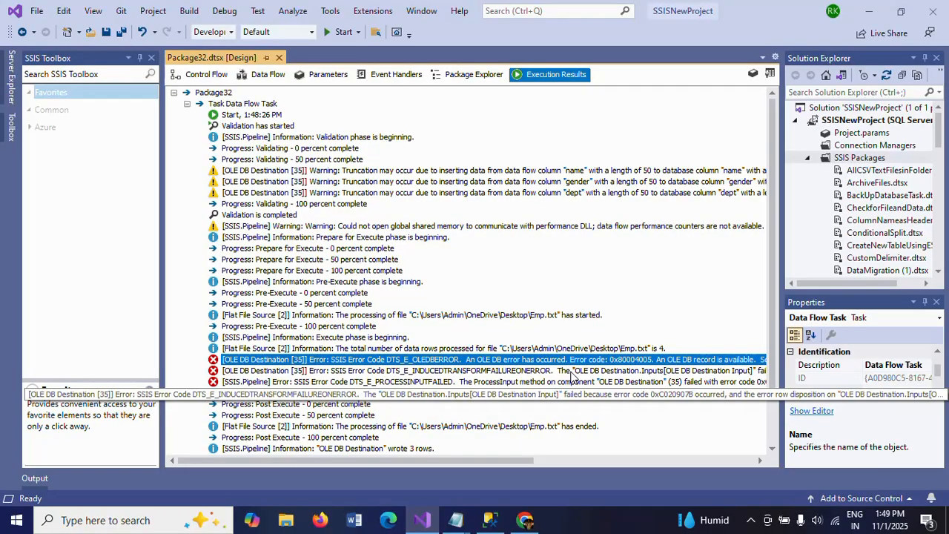
Step: Run sp_help emp_dest in SQL Server Management Studio and locate the check constraint on the sal column
key("alt+Tab")
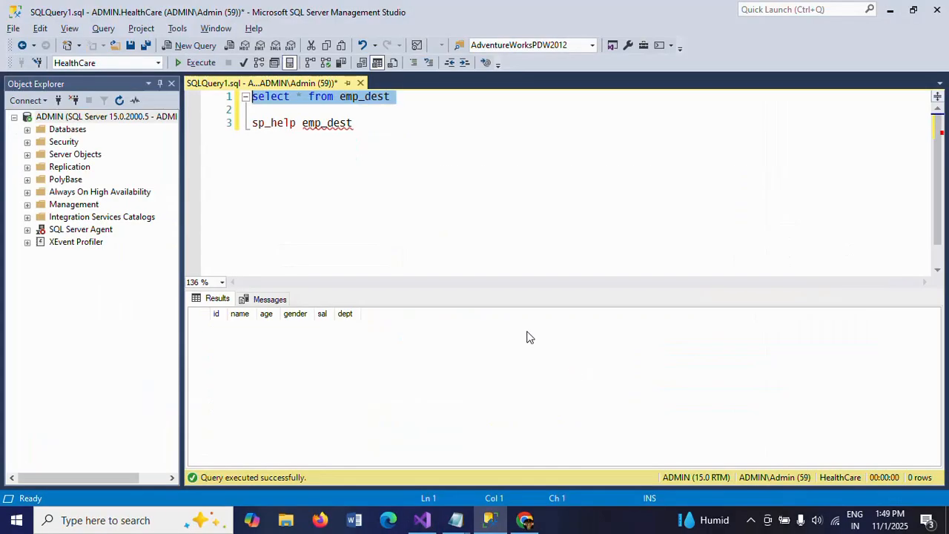
double_click(330, 122)
left_click_drag(328, 126, 252, 123)
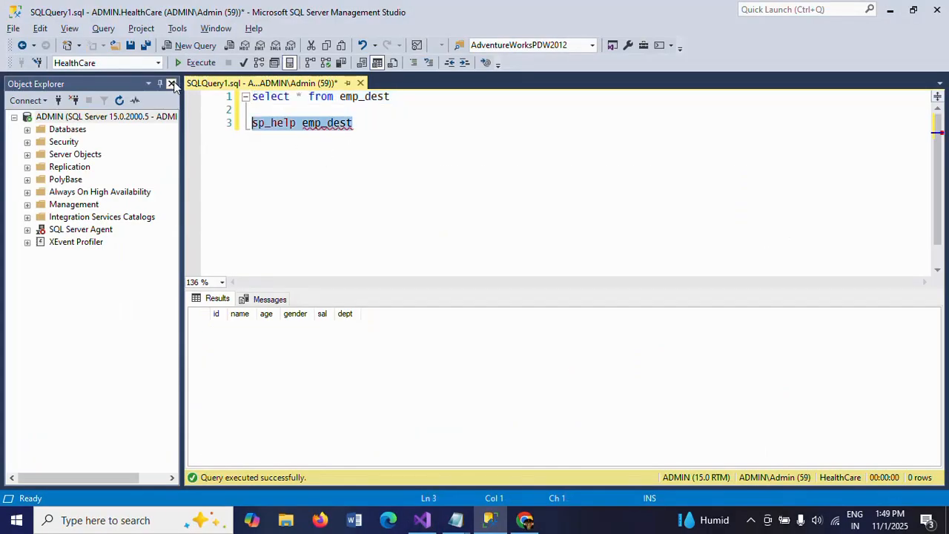
left_click(195, 64)
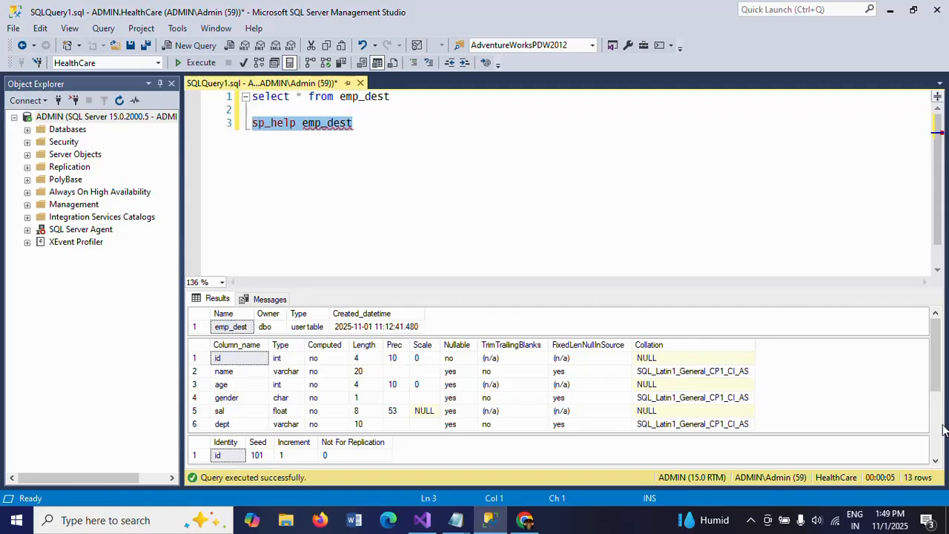
scroll(943, 430, "down", 5)
left_click(733, 442)
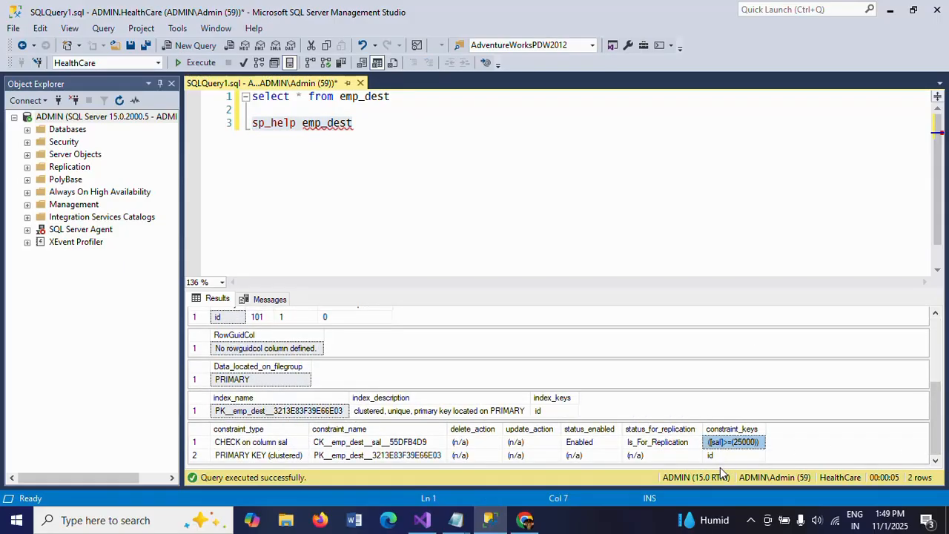
Step: Compare the sal value of the third employee row in Emp.txt with the check constraint, and close the file
key("super+d")
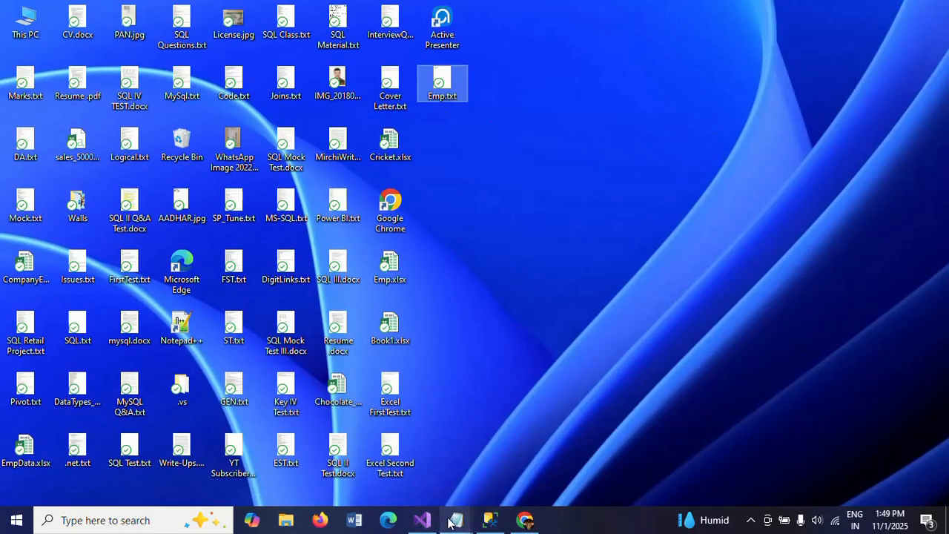
mouse_move(449, 522)
left_click(503, 475)
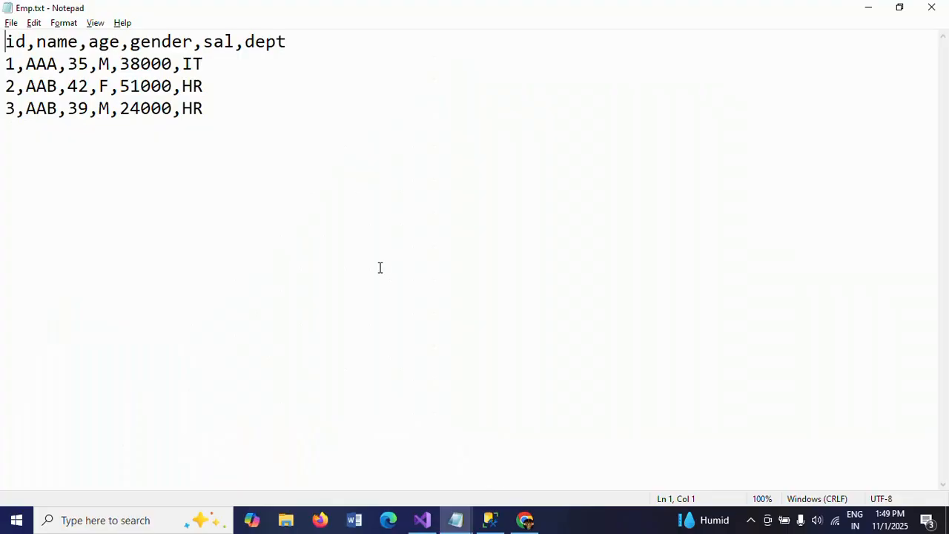
left_click(117, 109)
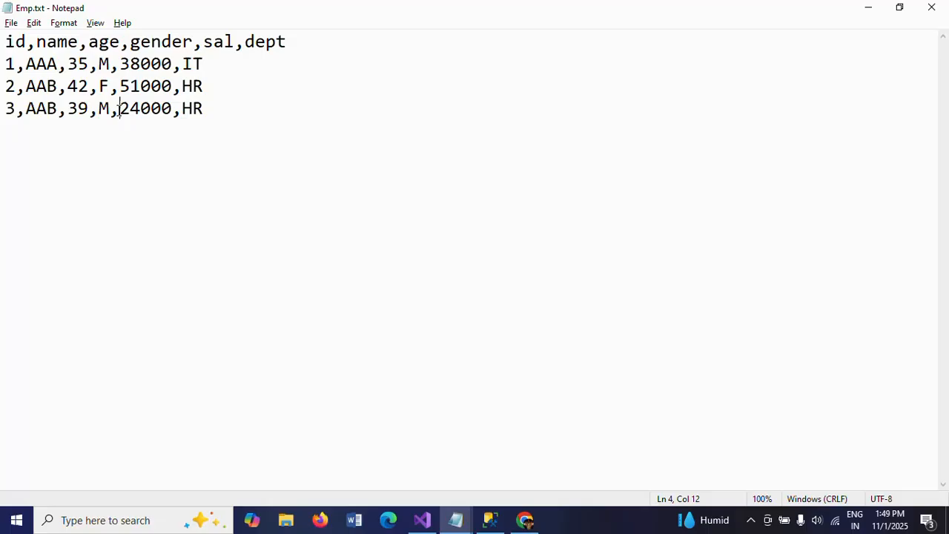
left_click(173, 108, "shift")
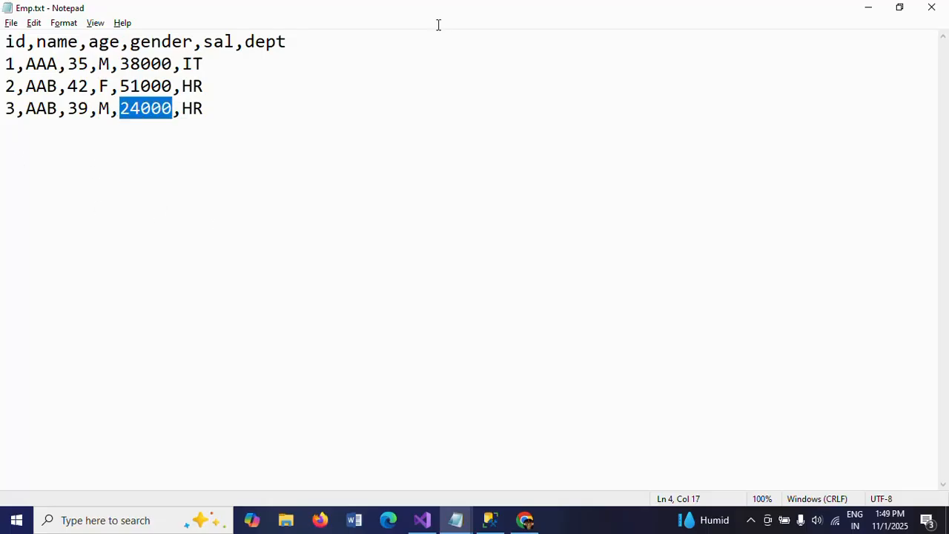
left_click(933, 11)
Step: Return to Visual Studio, disable Check constraints on the OLE DB Destination, and save all changes
key("alt+Tab")
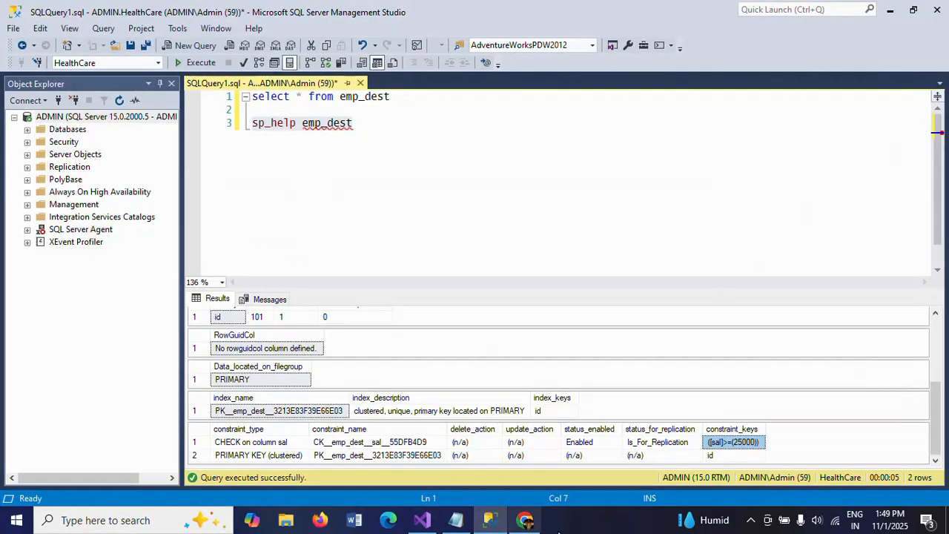
left_click(422, 521)
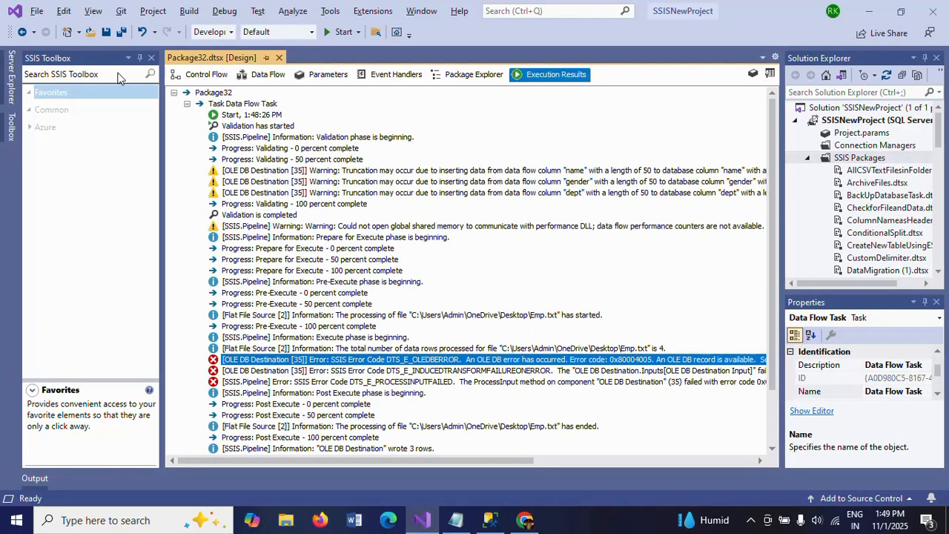
left_click(268, 75)
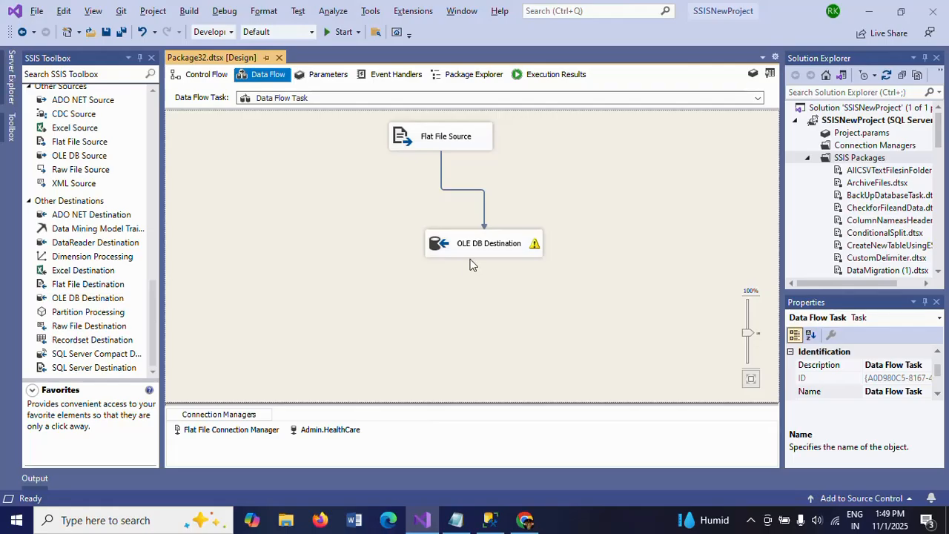
left_click(460, 252)
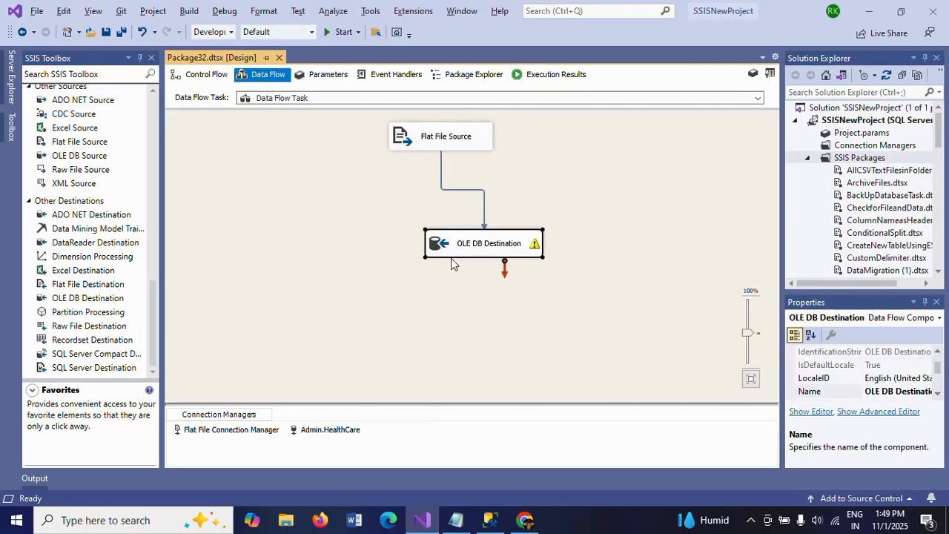
double_click(421, 263)
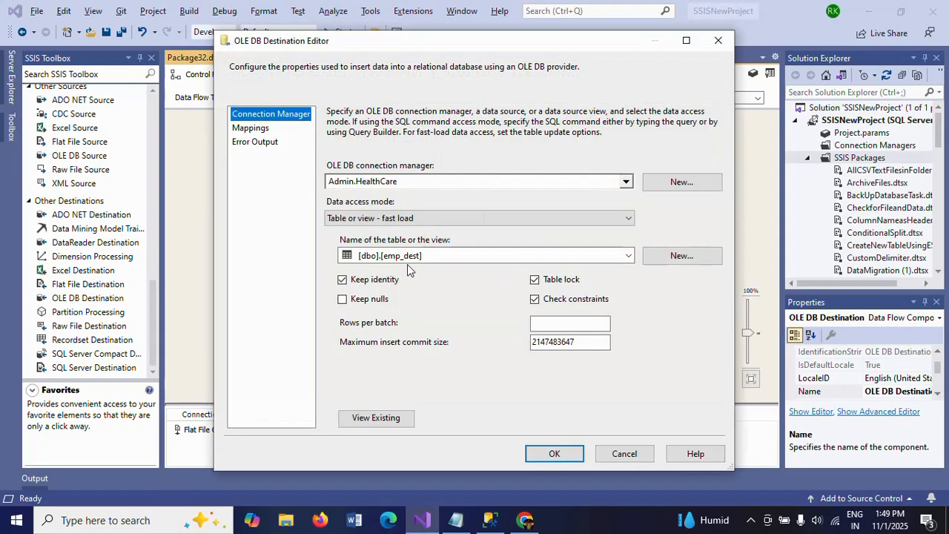
left_click(537, 305)
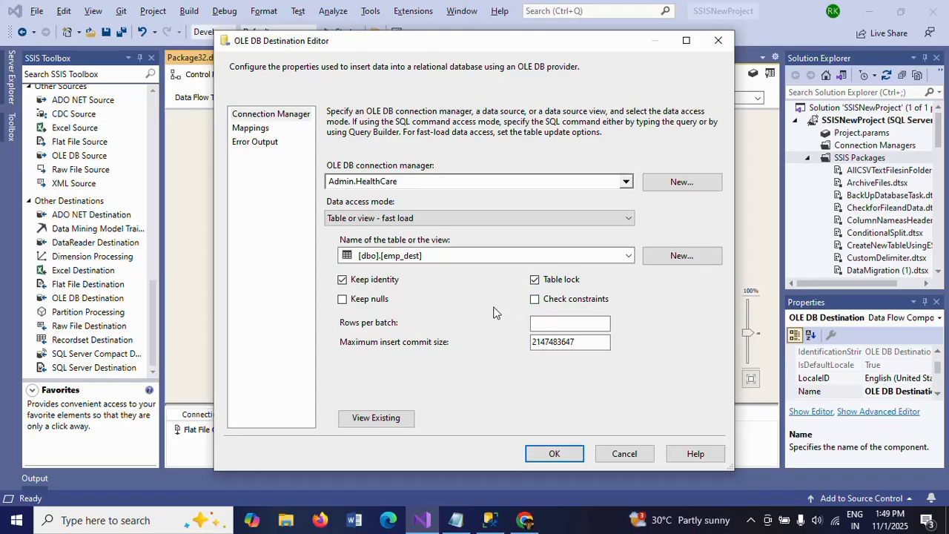
left_click(554, 459)
left_click(562, 458)
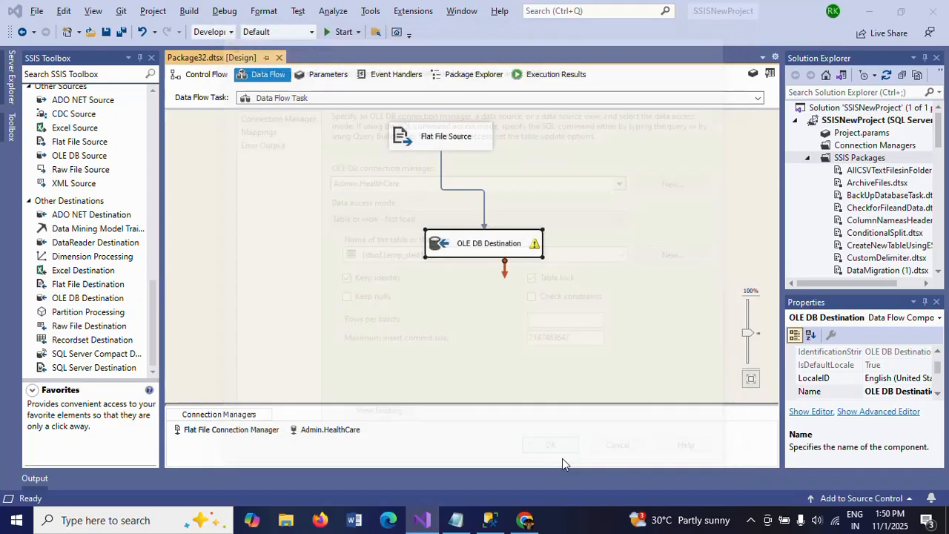
left_click(121, 33)
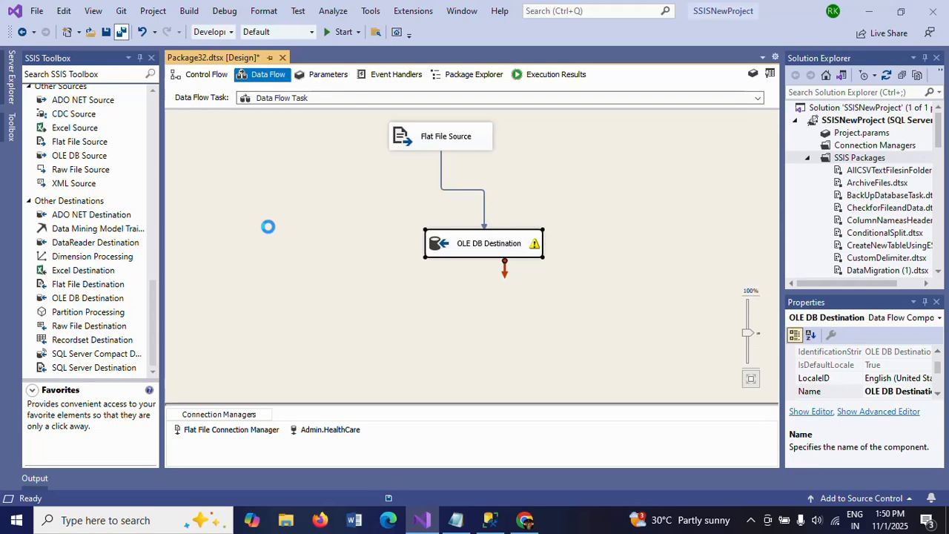
left_click(239, 138)
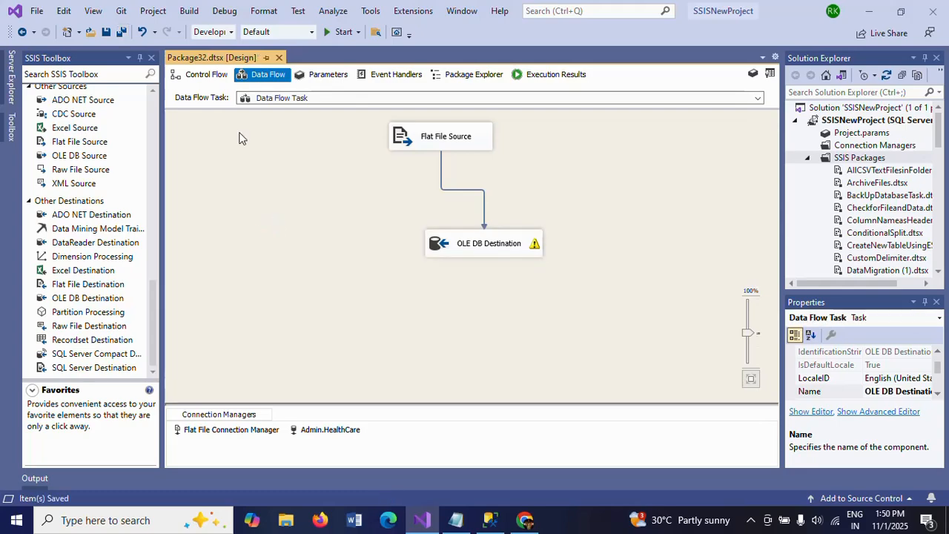
Step: Execute the Data Flow Task from the control flow, and stop debugging once the run completes
left_click(198, 77)
left_click(411, 148)
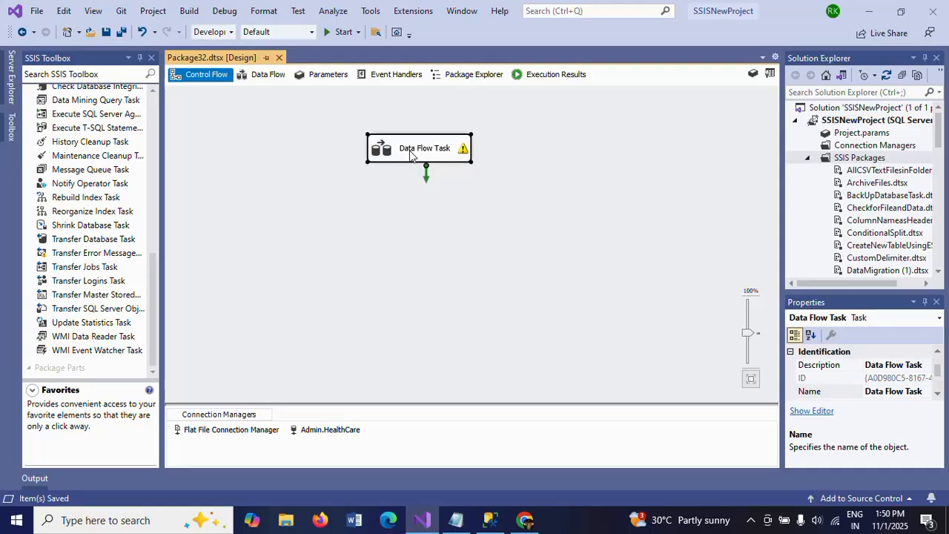
right_click(411, 154)
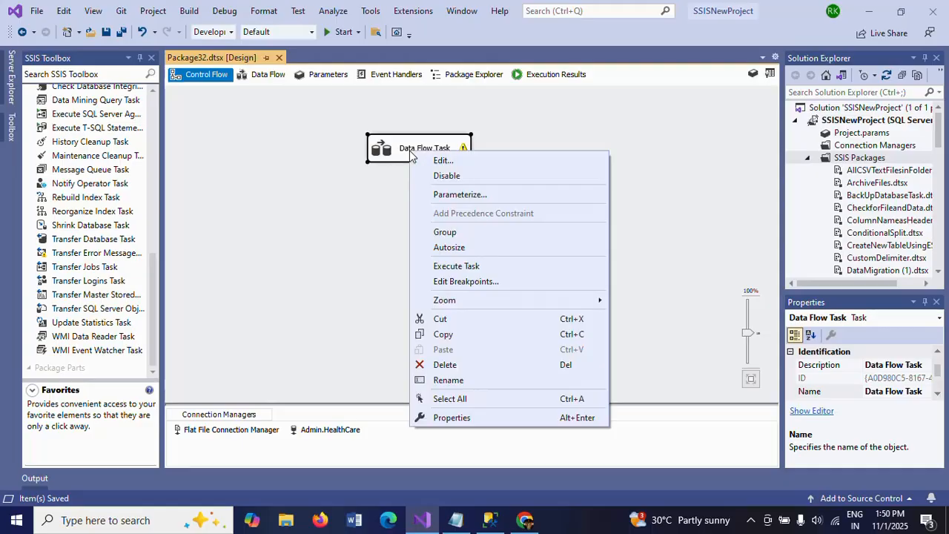
left_click(456, 267)
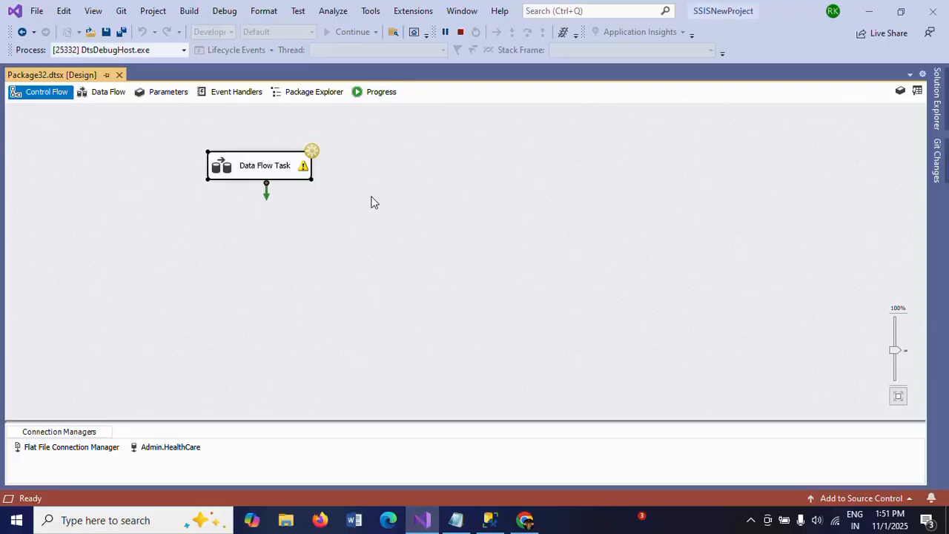
key("alt+Tab")
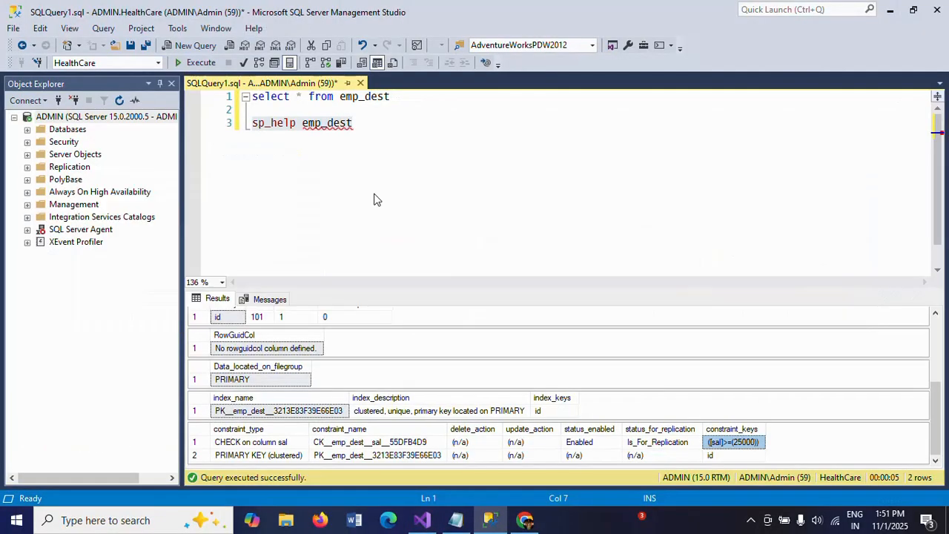
key("alt+Tab")
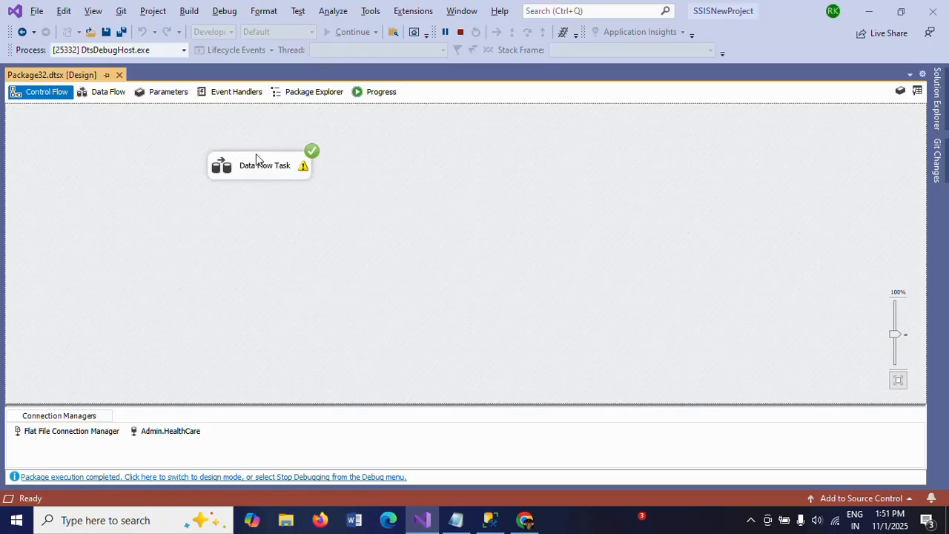
left_click(461, 33)
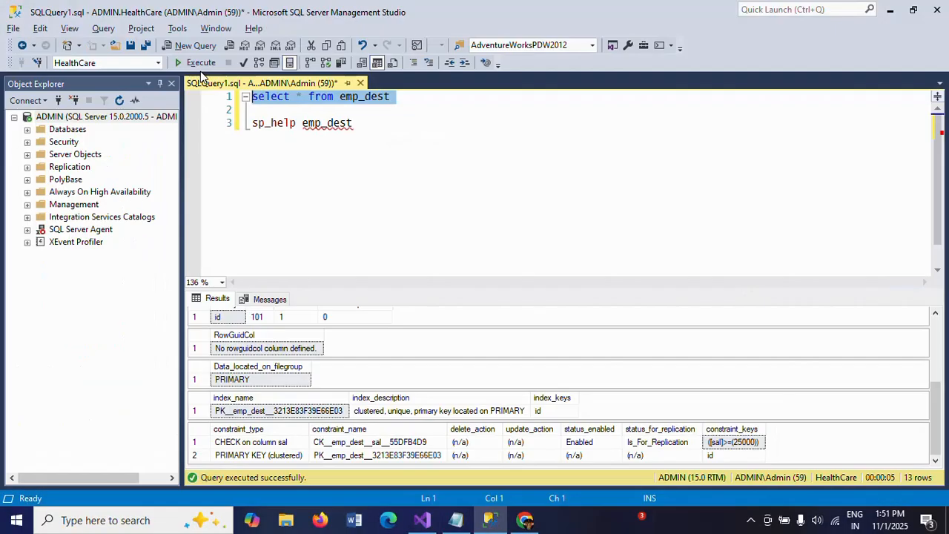
Step: Run select * from emp_dest in SQL Server Management Studio, examine the loaded rows, and return to Visual Studio
left_click(201, 64)
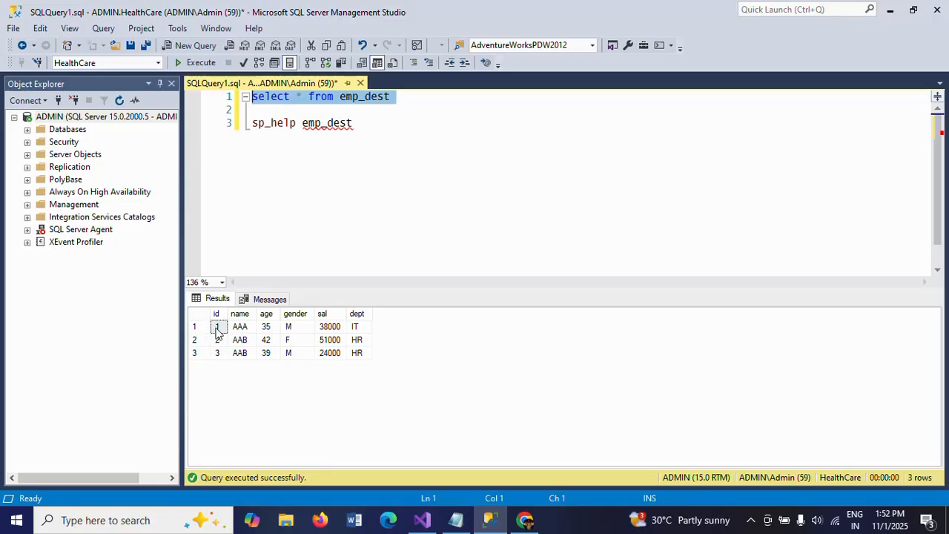
mouse_move(306, 130)
key("alt+Tab")
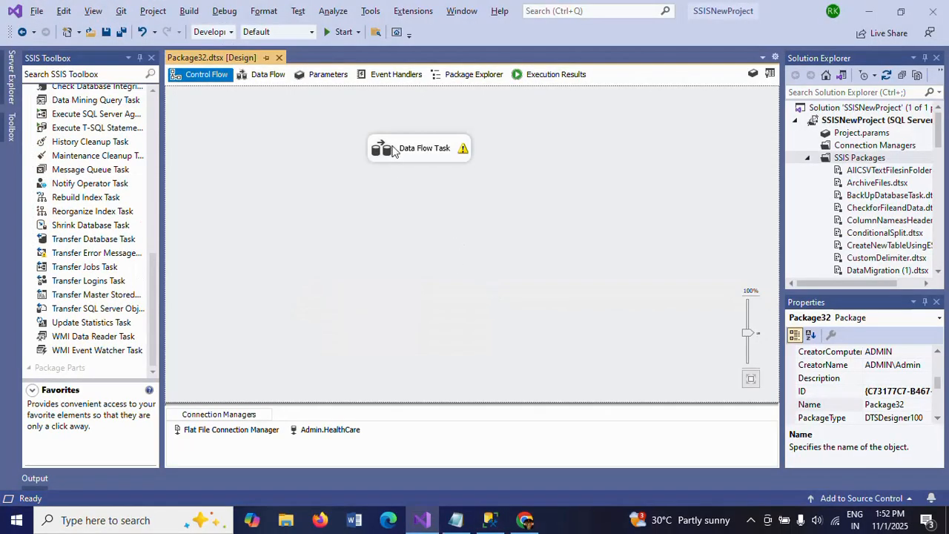
Step: Toggle Keep identity off and back on in the data flow's OLE DB Destination, and accept the settings
left_click(263, 74)
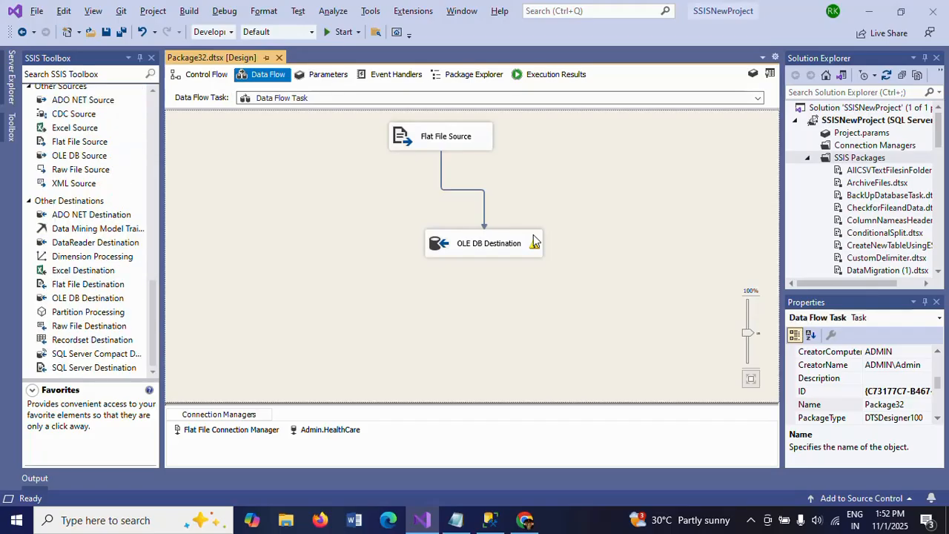
left_click(488, 246)
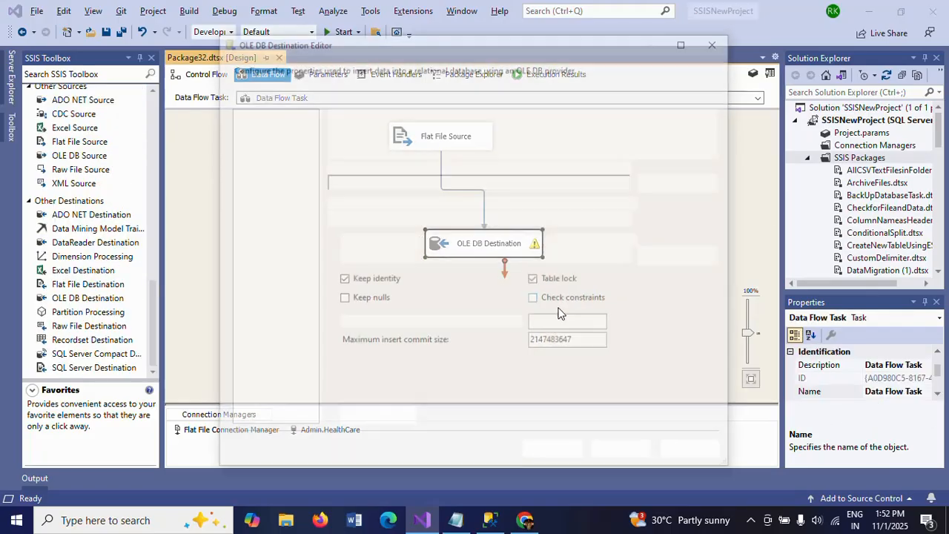
left_click(342, 280)
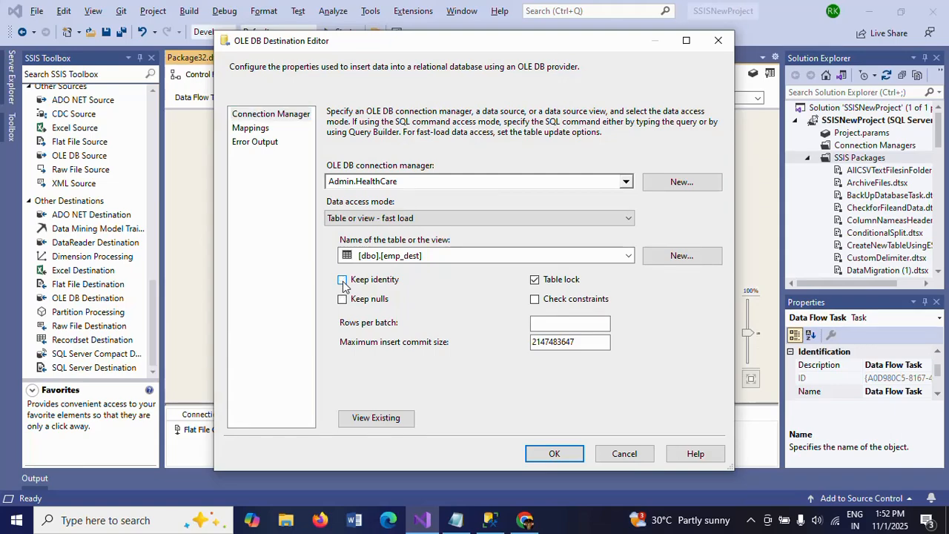
left_click(344, 285)
left_click(556, 453)
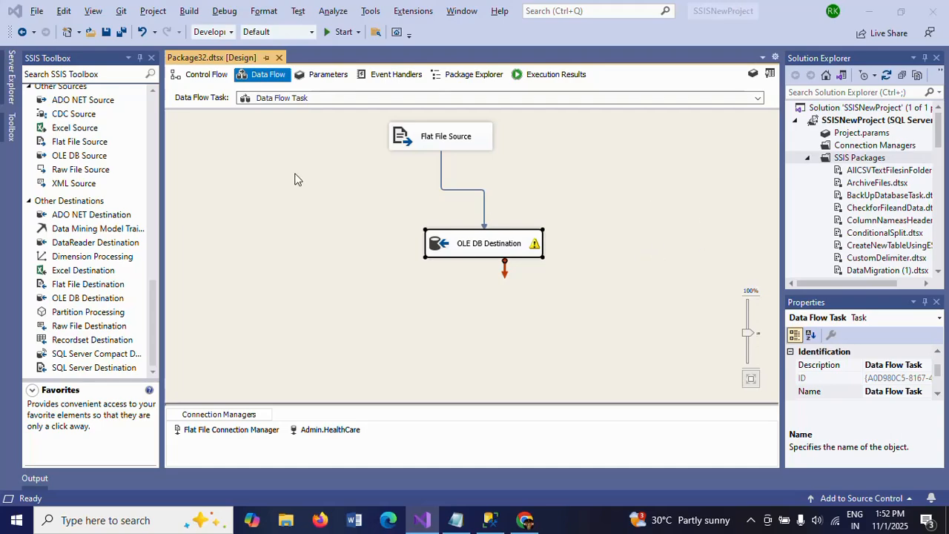
left_click(490, 520)
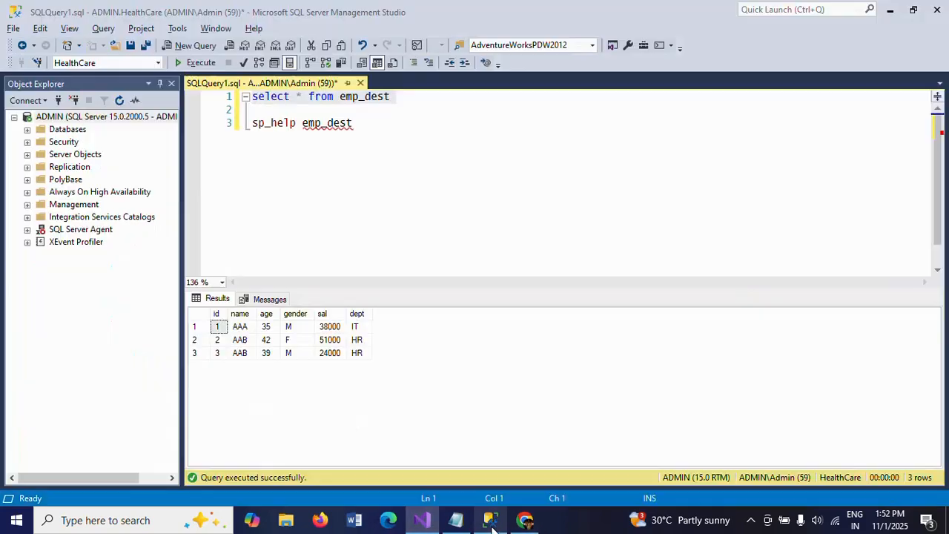
left_click(481, 120)
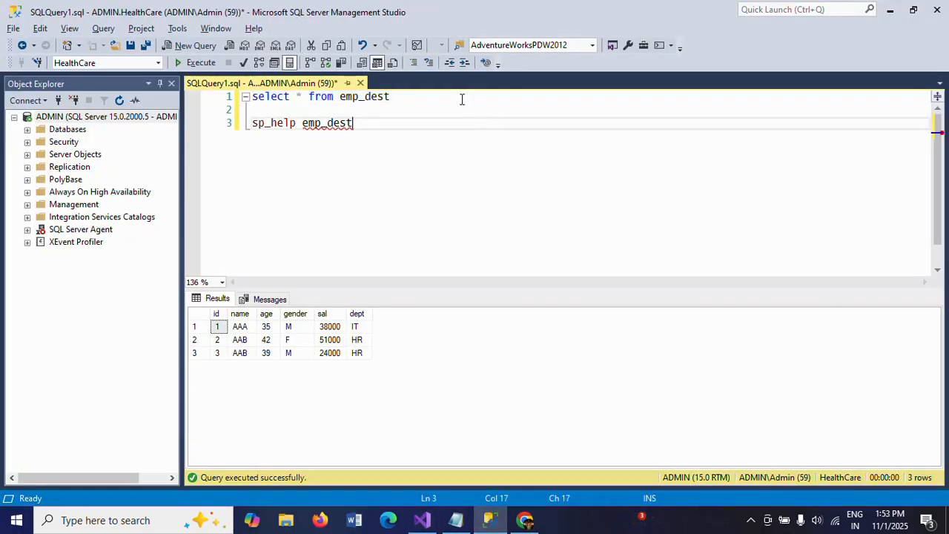
left_click(460, 98)
key("alt+Tab")
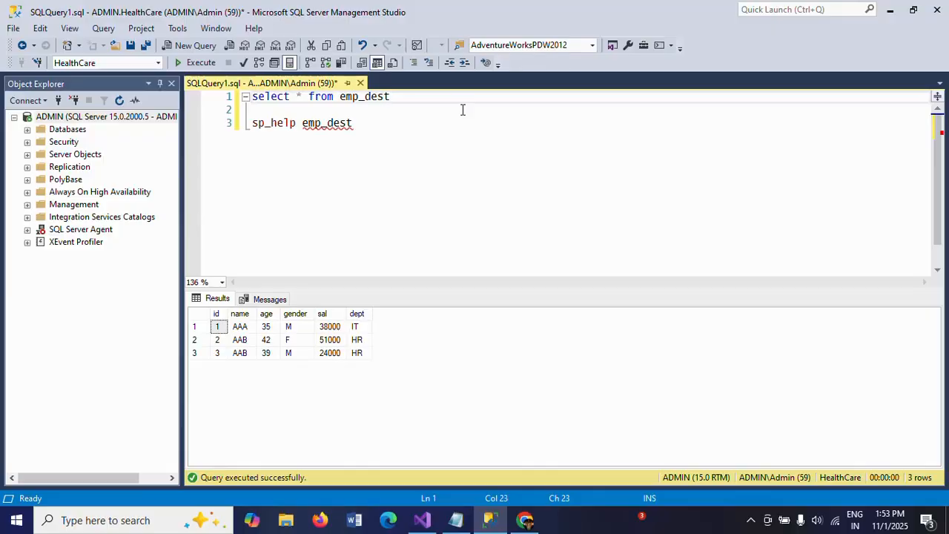
key("alt+Tab")
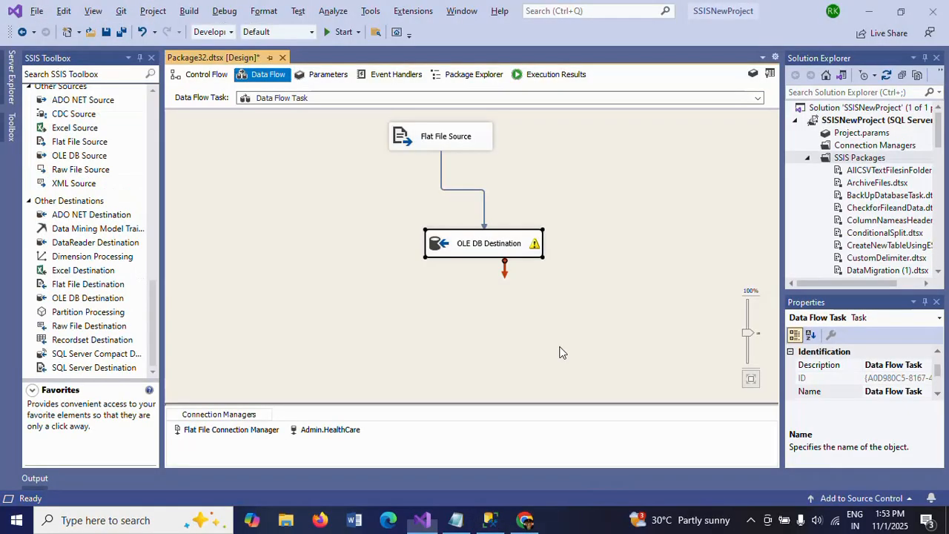
Step: Compare the OLE DB Destination's Table or view access mode with Table or view - fast load, leaving Keep identity enabled
left_click(459, 252)
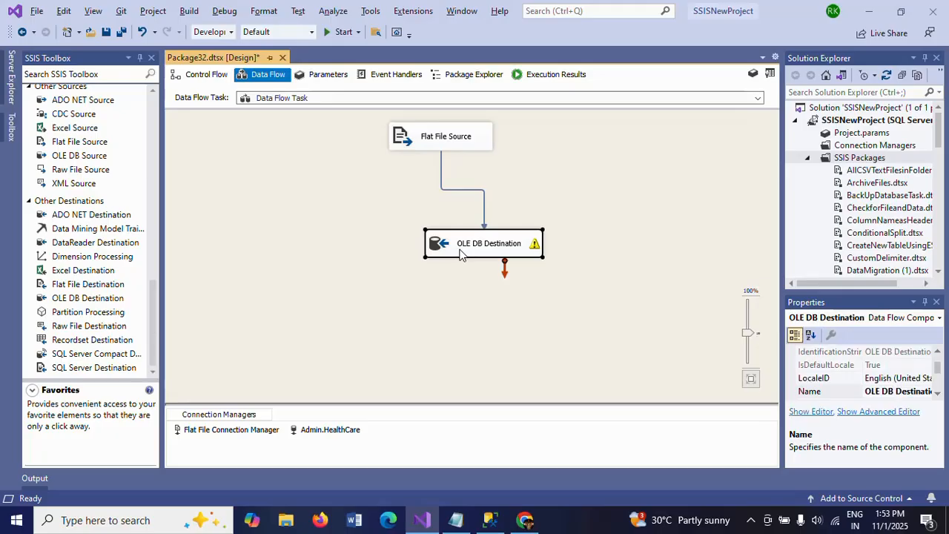
mouse_move(459, 255)
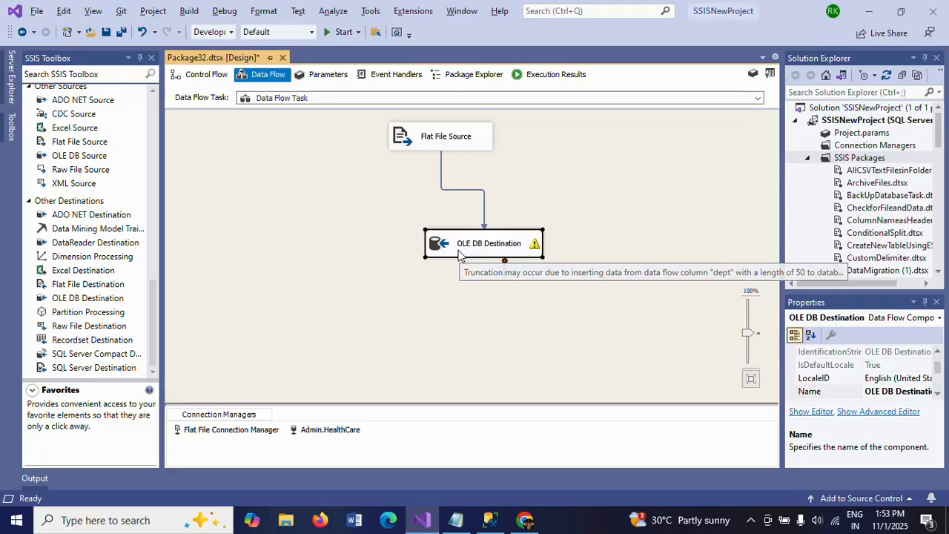
double_click(459, 255)
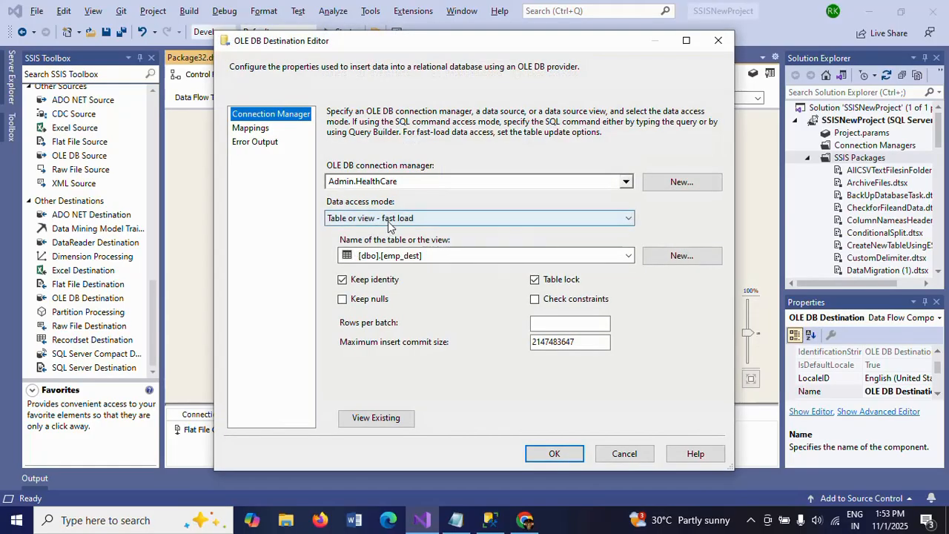
left_click(625, 219)
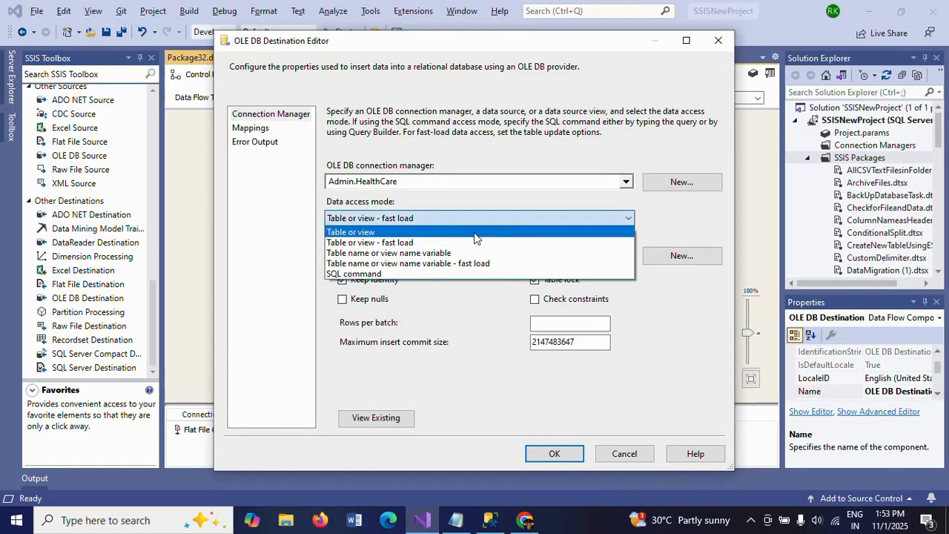
left_click(475, 235)
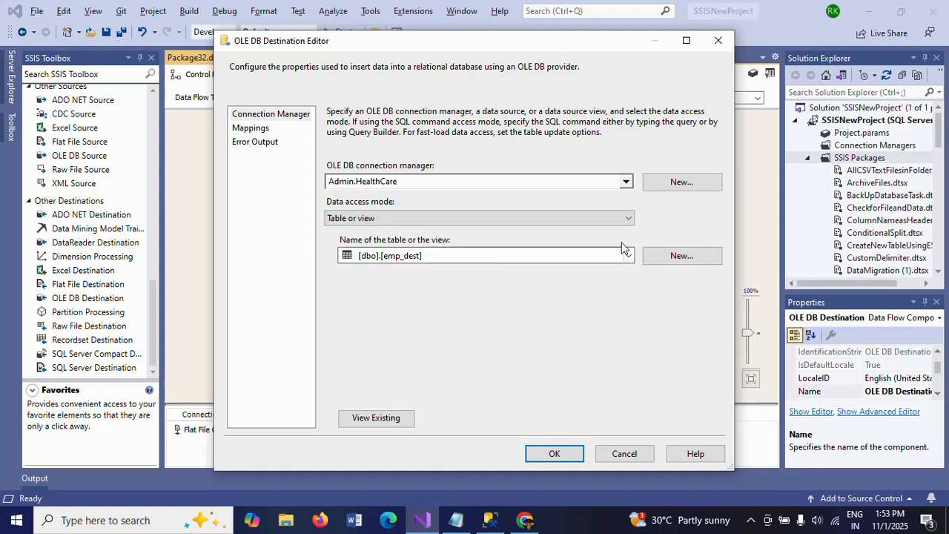
left_click(628, 218)
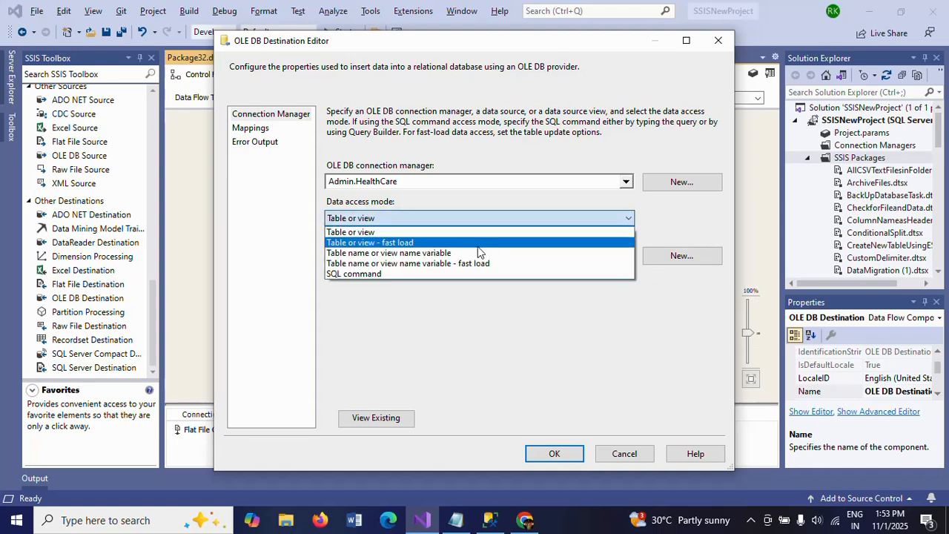
left_click(477, 244)
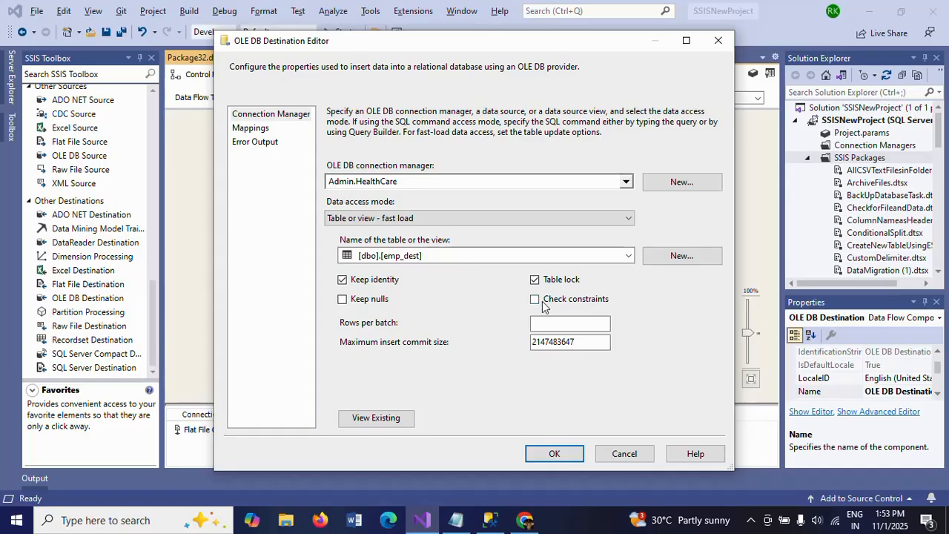
left_click(342, 280)
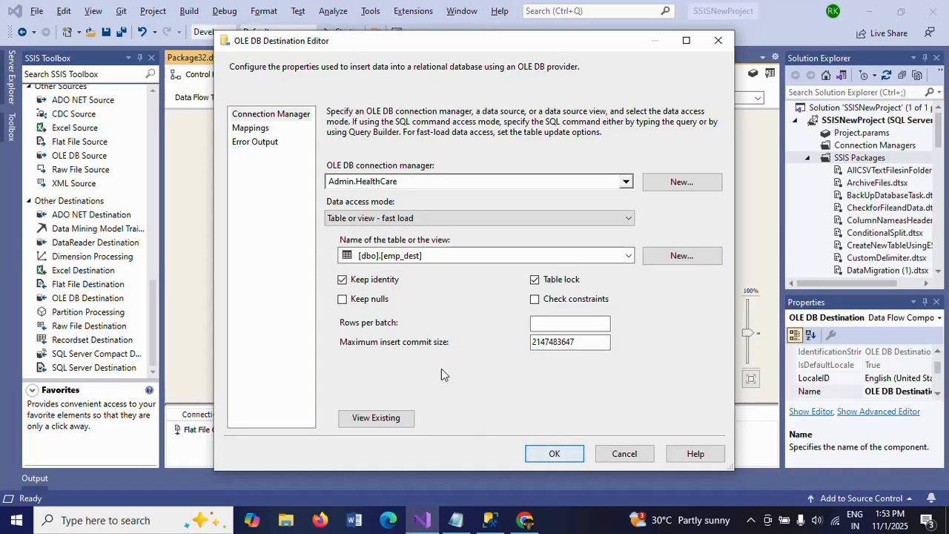
Step: Switch the data access mode to Table or view and back to Table or view - fast load, and accept the settings
left_click(495, 225)
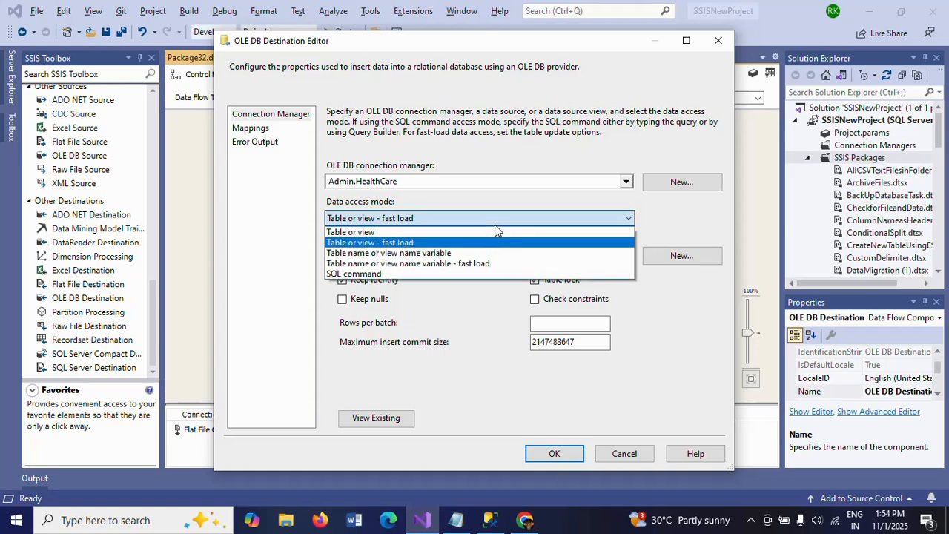
left_click(493, 230)
left_click(490, 219)
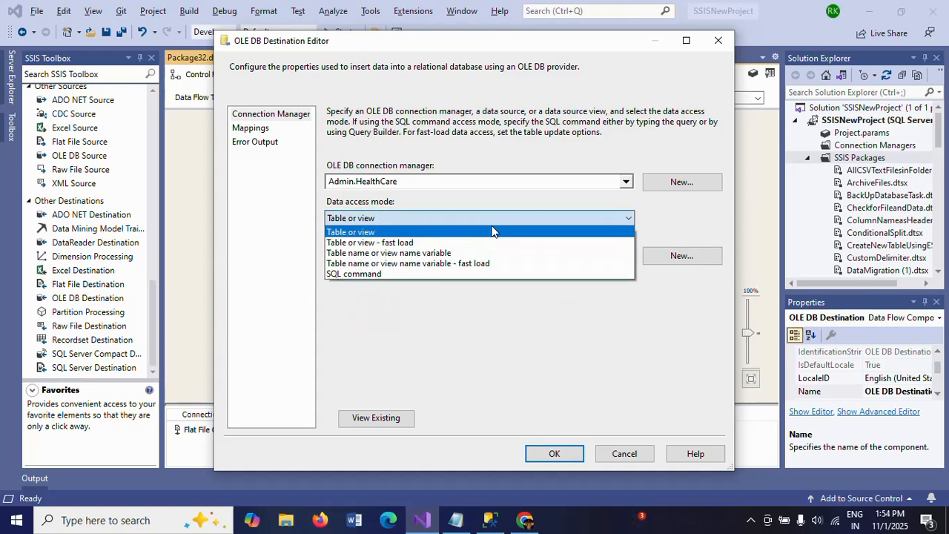
left_click(499, 243)
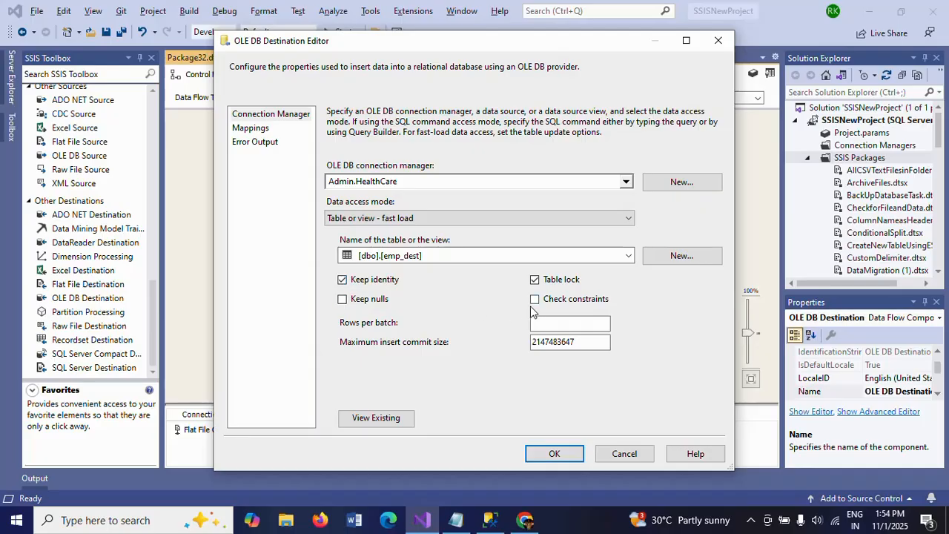
left_click(554, 453)
left_click(599, 279)
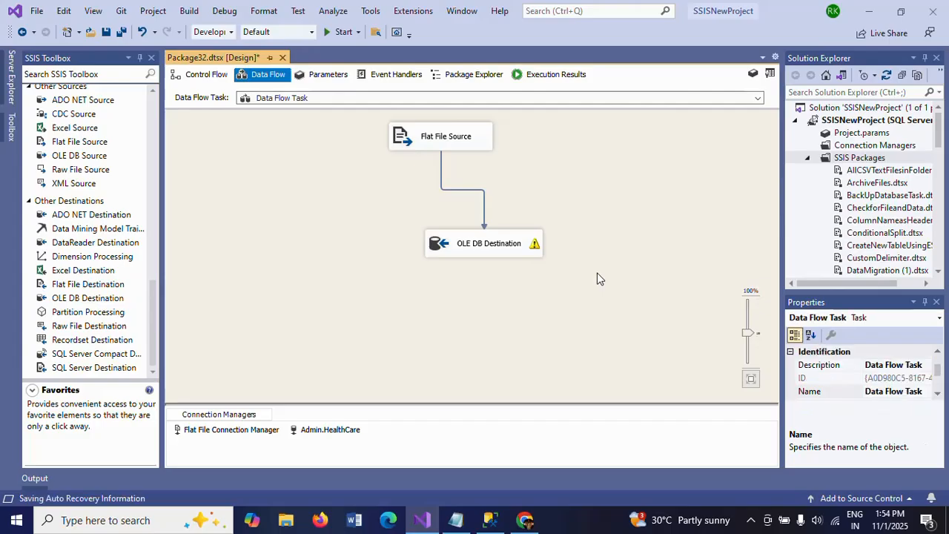